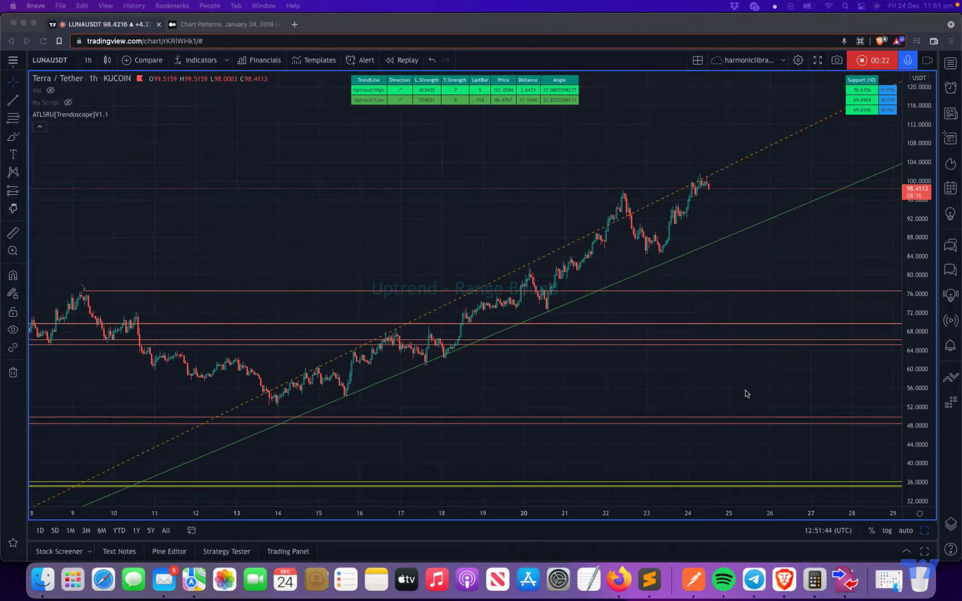
# Inspect the LUNAUSDT uptrend on the hourly chart and check the Zigzag Length in the ATLSRU[Trendoscope]V1.1 indicator settings.
pyautogui.scroll(2, 522, 314)
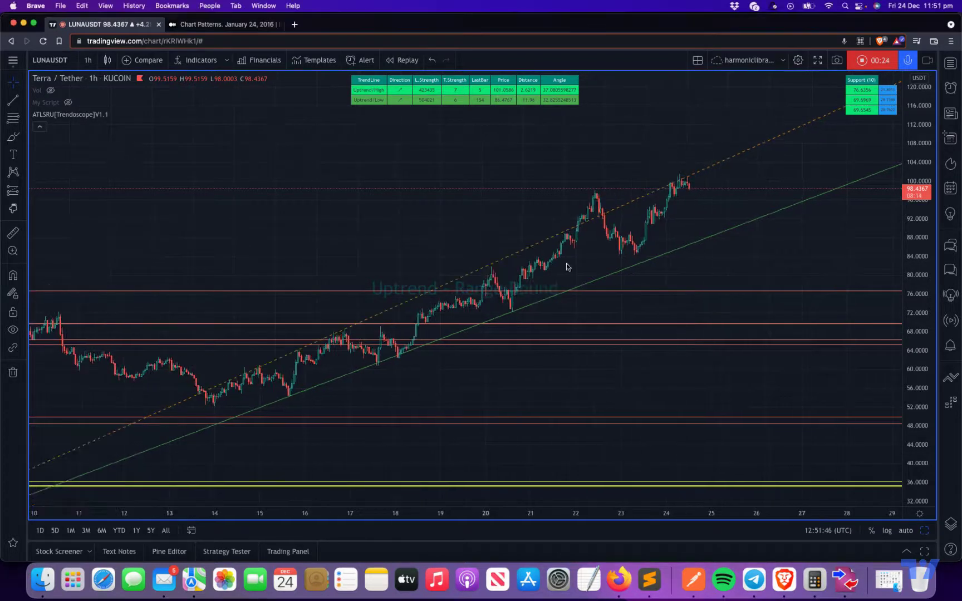
pyautogui.moveTo(576, 255); pyautogui.dragTo(568, 229)
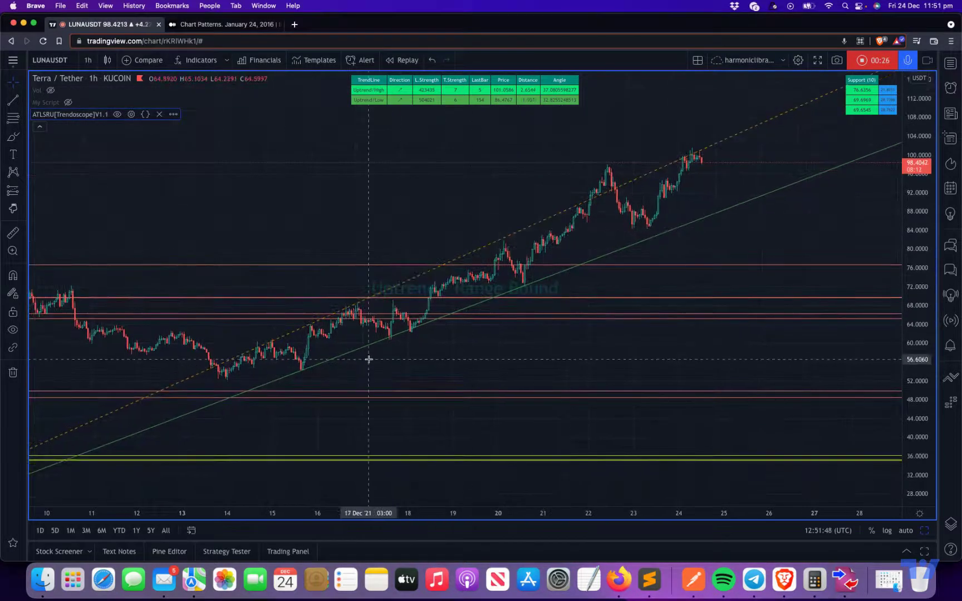
pyautogui.scroll(-1, 366, 360)
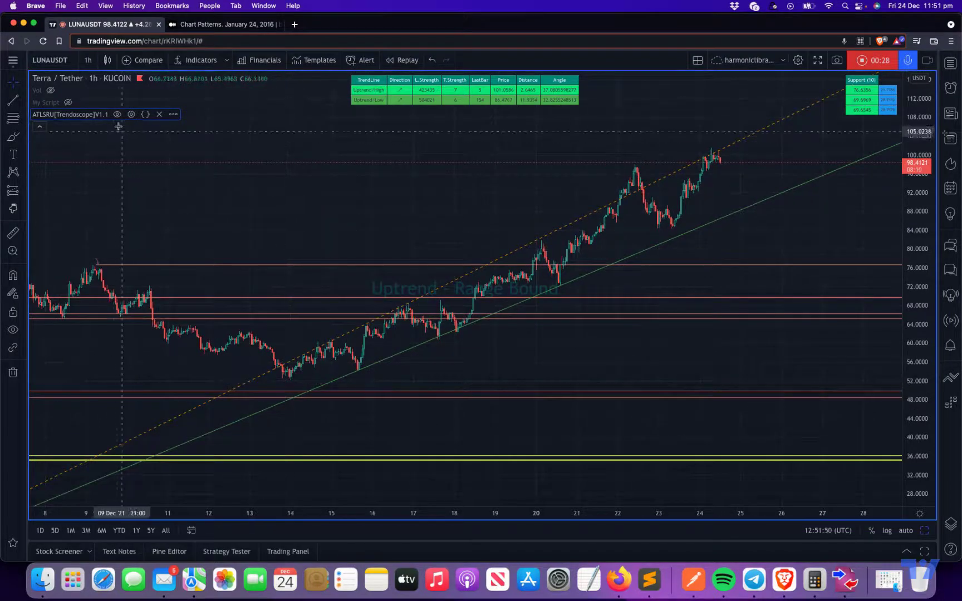
pyautogui.click(131, 114)
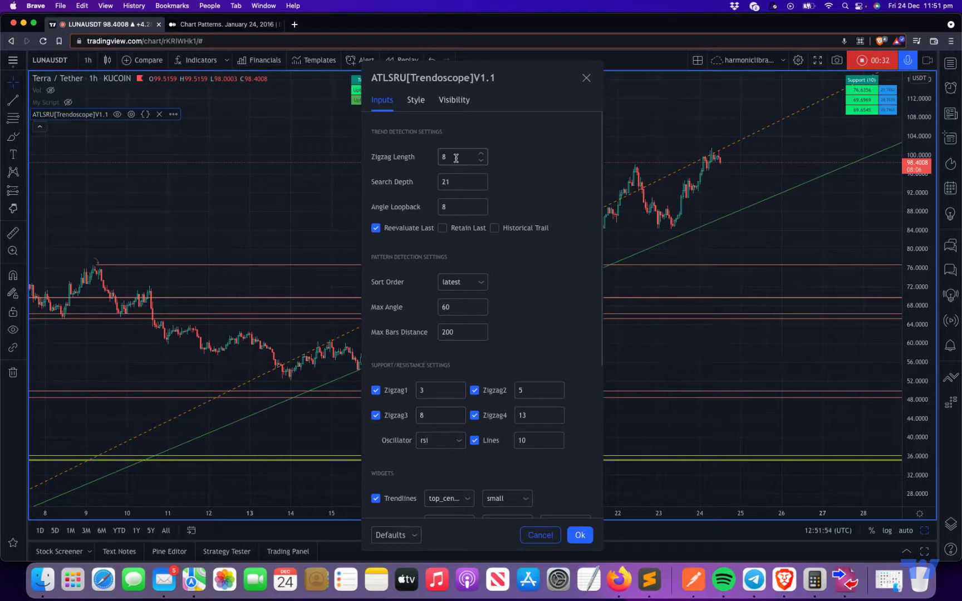
pyautogui.click(502, 172)
pyautogui.click(580, 535)
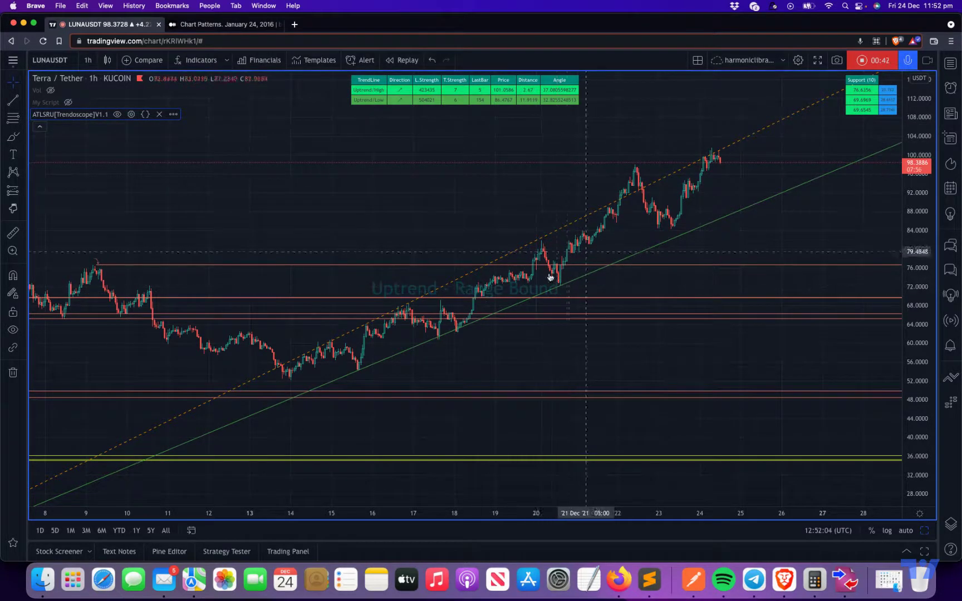
# Compare the plotted high and low trendlines with the Trendoscope indicator's trend detection settings.
pyautogui.moveTo(486, 306); pyautogui.dragTo(535, 268)
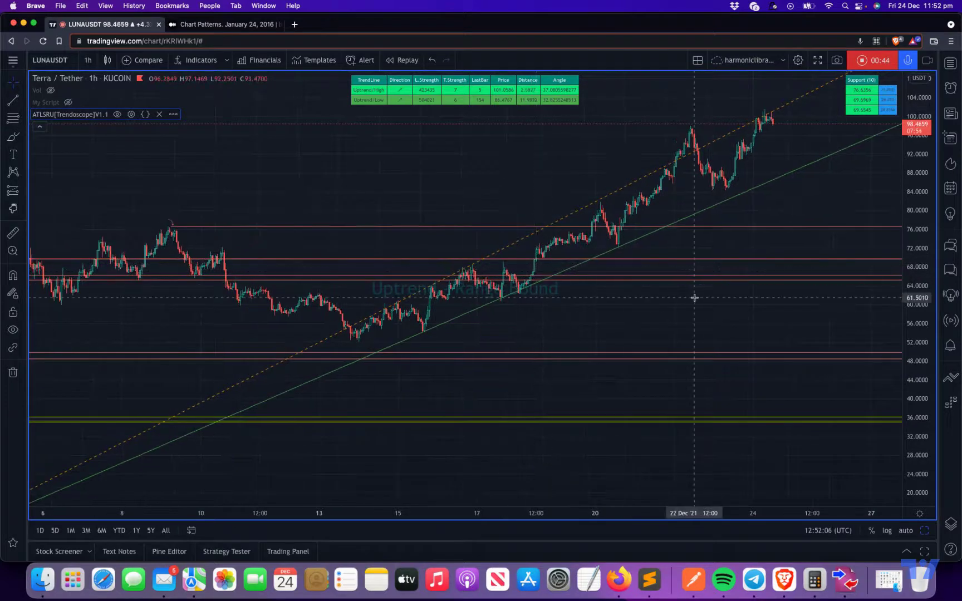
pyautogui.scroll(2, 694, 296)
pyautogui.moveTo(644, 259); pyautogui.dragTo(589, 284)
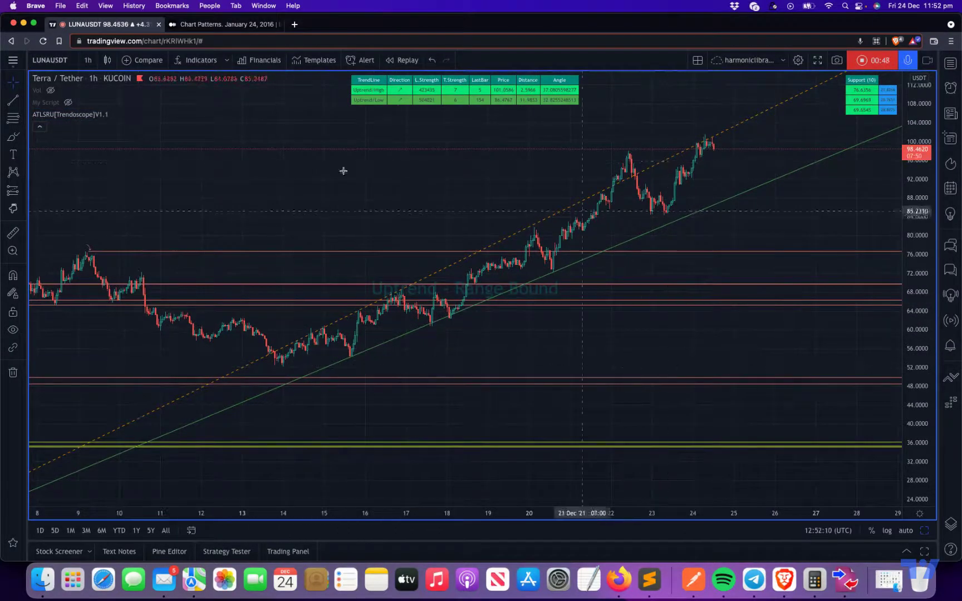
pyautogui.click(131, 115)
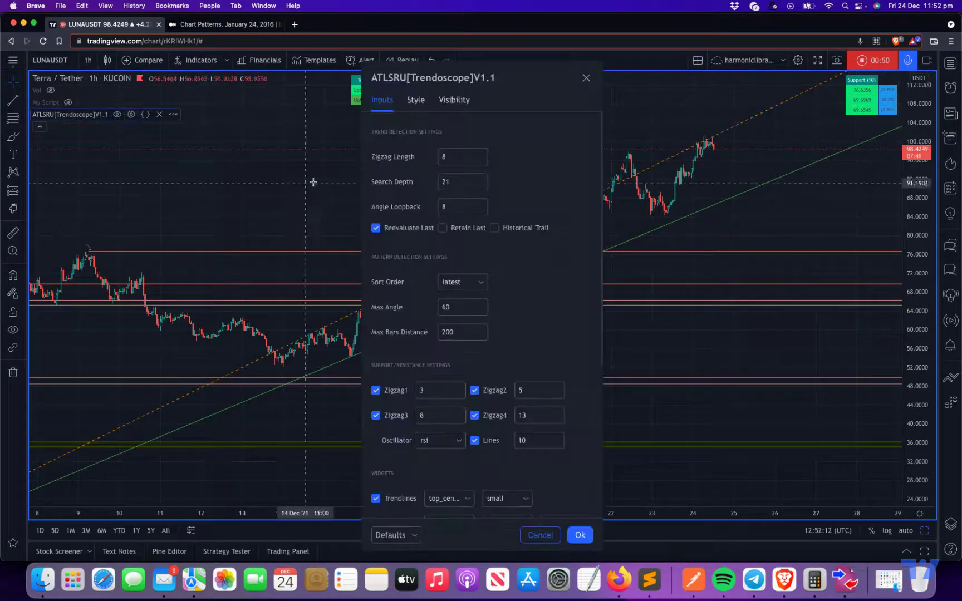
pyautogui.click(579, 534)
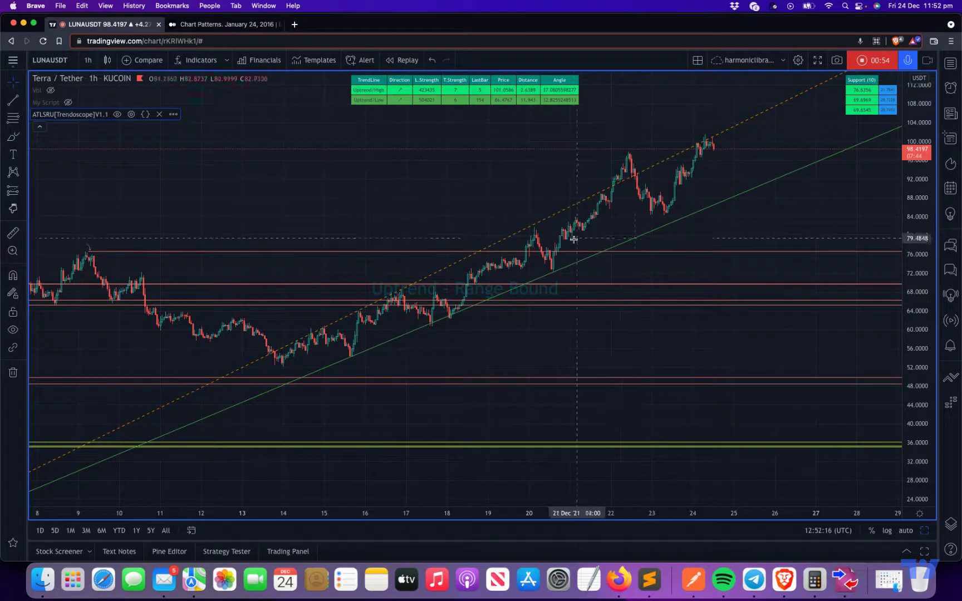
pyautogui.click(131, 115)
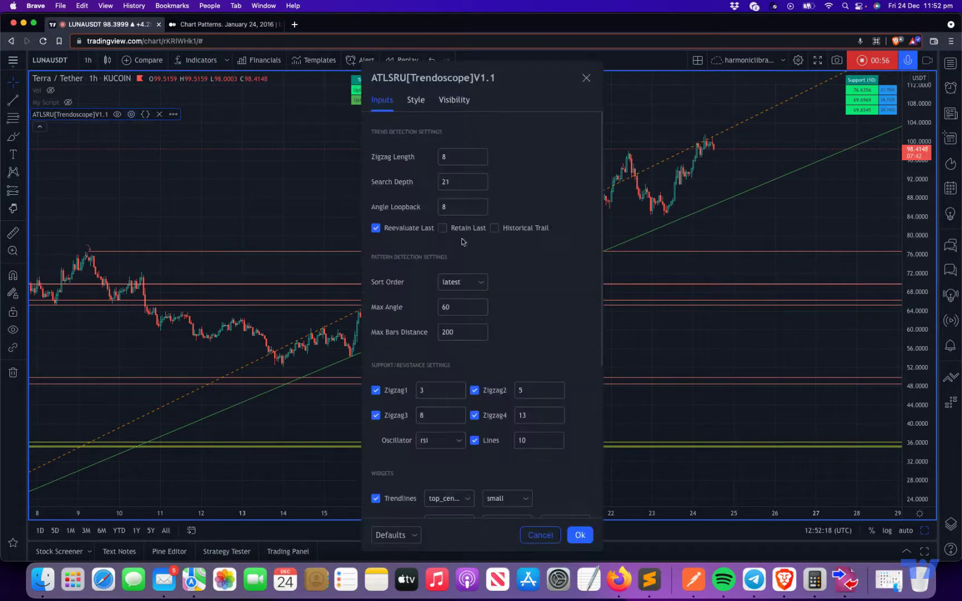
pyautogui.click(579, 535)
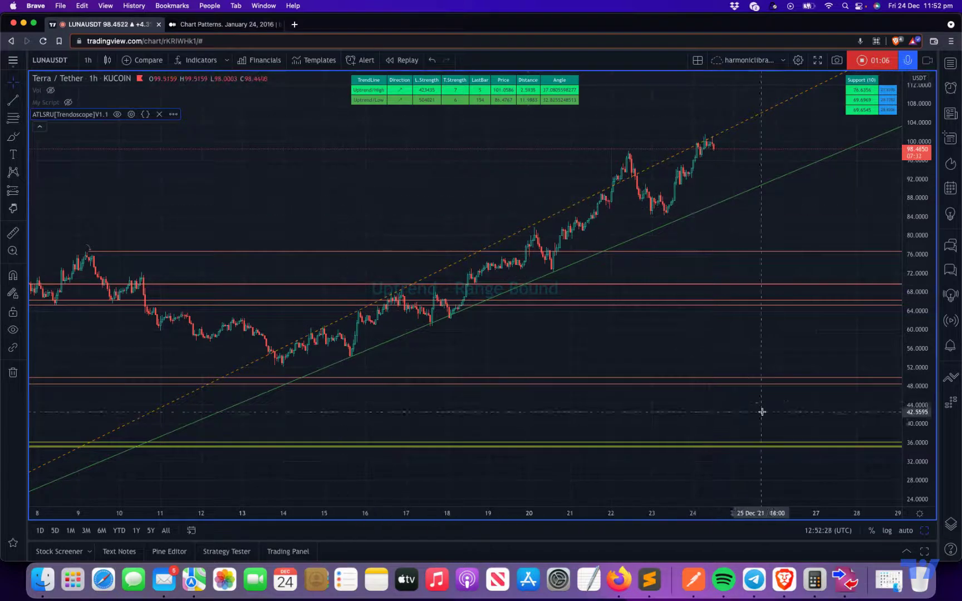
# Examine how the two uptrend lines fit the December highs and lows, and recheck the Trendoscope inputs.
pyautogui.scroll(-2, 474, 333)
pyautogui.scroll(-2, 211, 284)
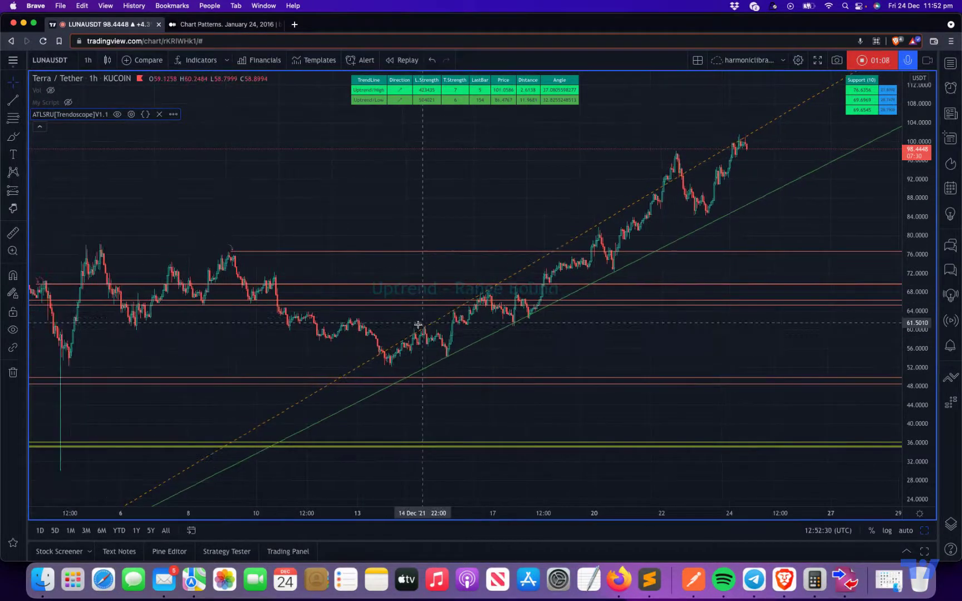
pyautogui.scroll(1, 310, 333)
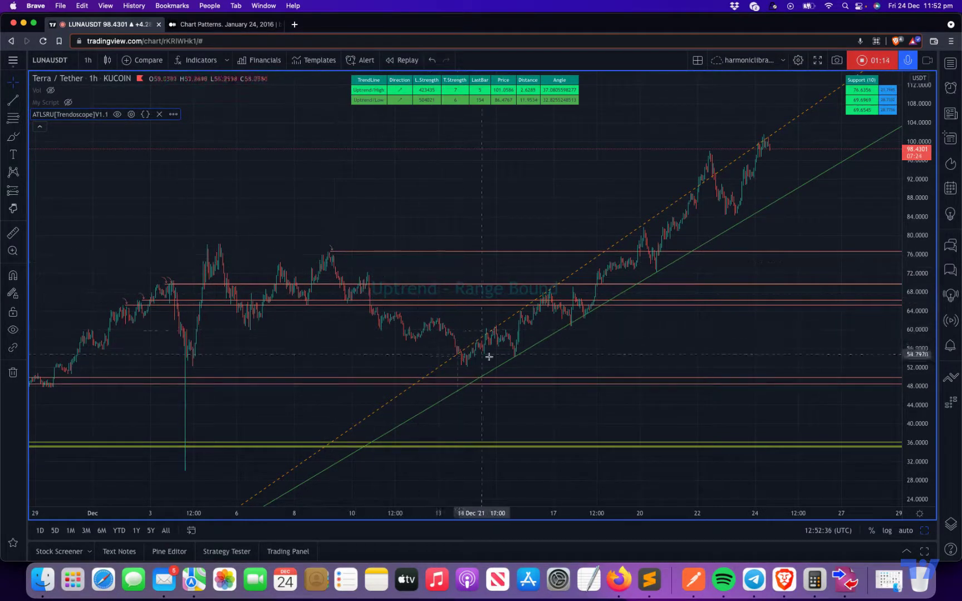
pyautogui.click(131, 114)
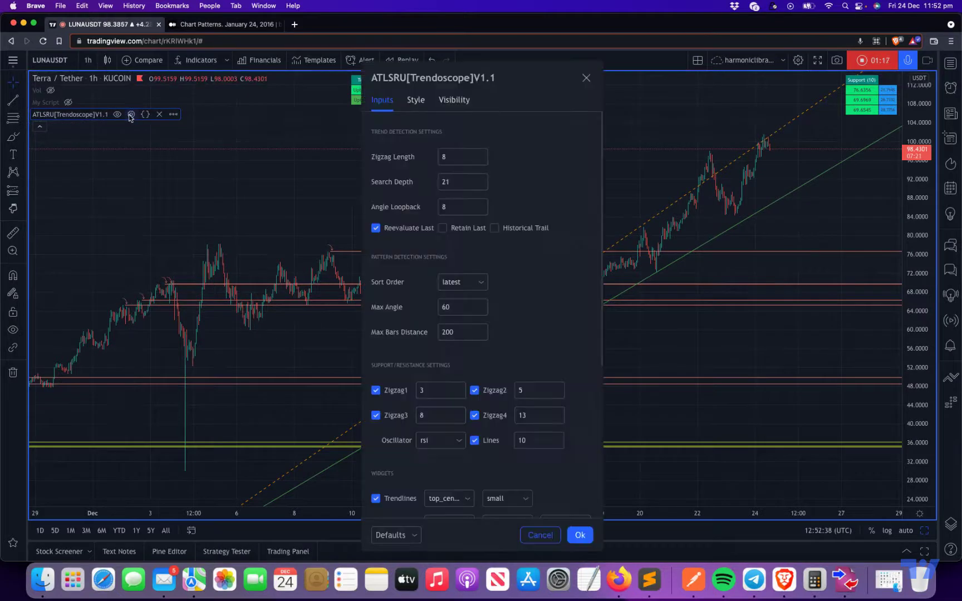
pyautogui.click(537, 538)
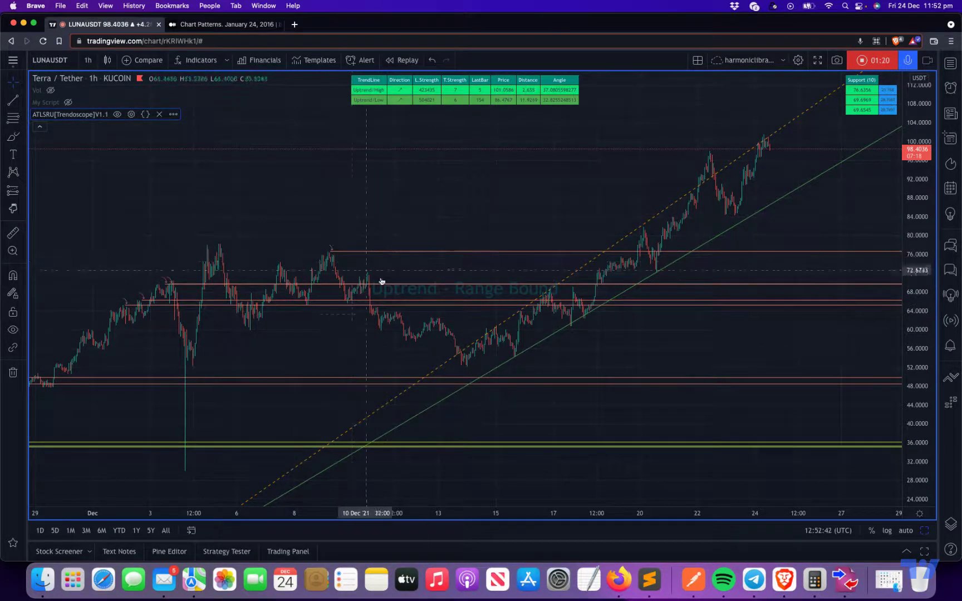
pyautogui.moveTo(603, 340); pyautogui.dragTo(599, 303)
pyautogui.scroll(-2, 599, 303)
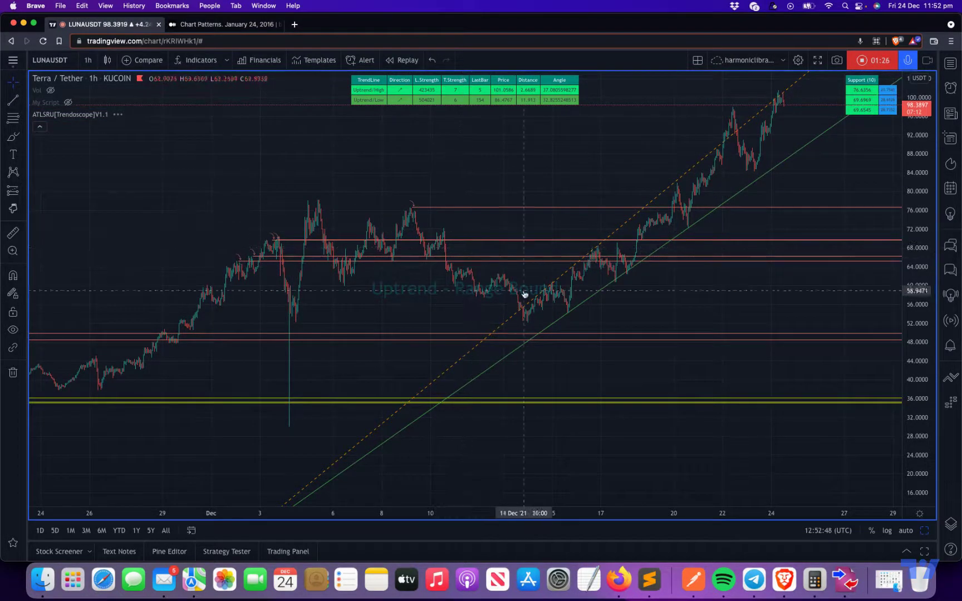
pyautogui.moveTo(644, 225); pyautogui.dragTo(547, 273)
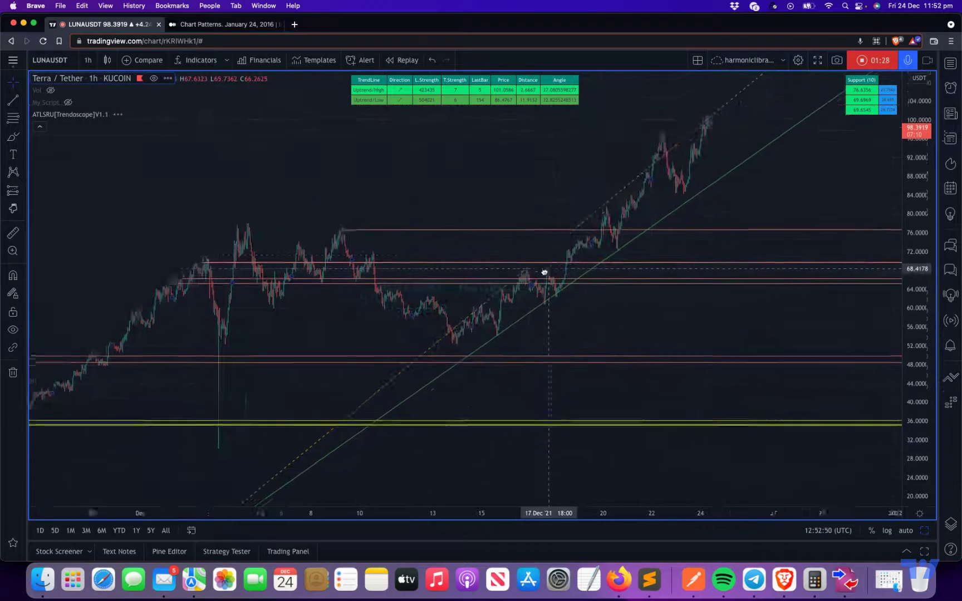
pyautogui.scroll(2, 607, 304)
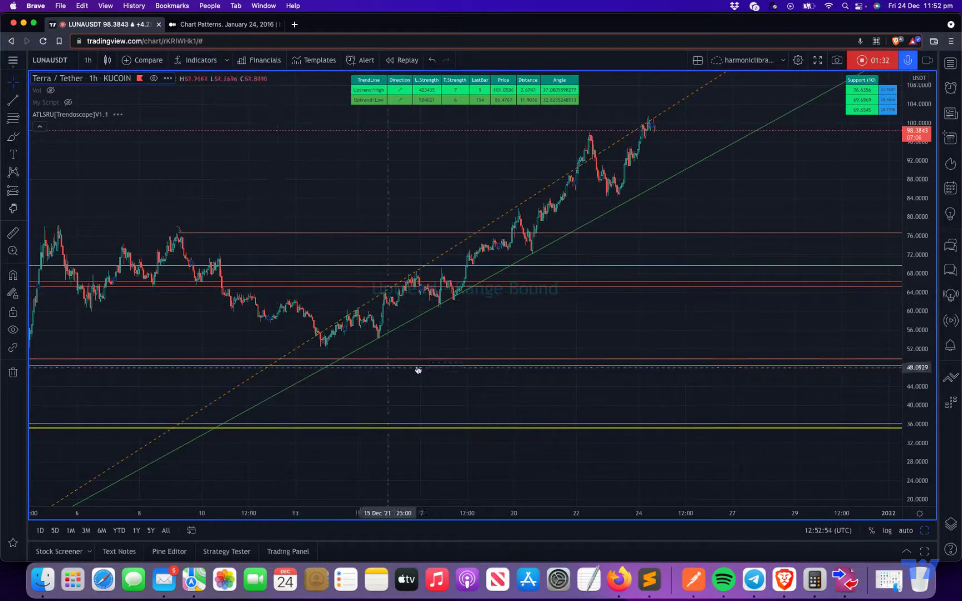
pyautogui.scroll(-1, 500, 283)
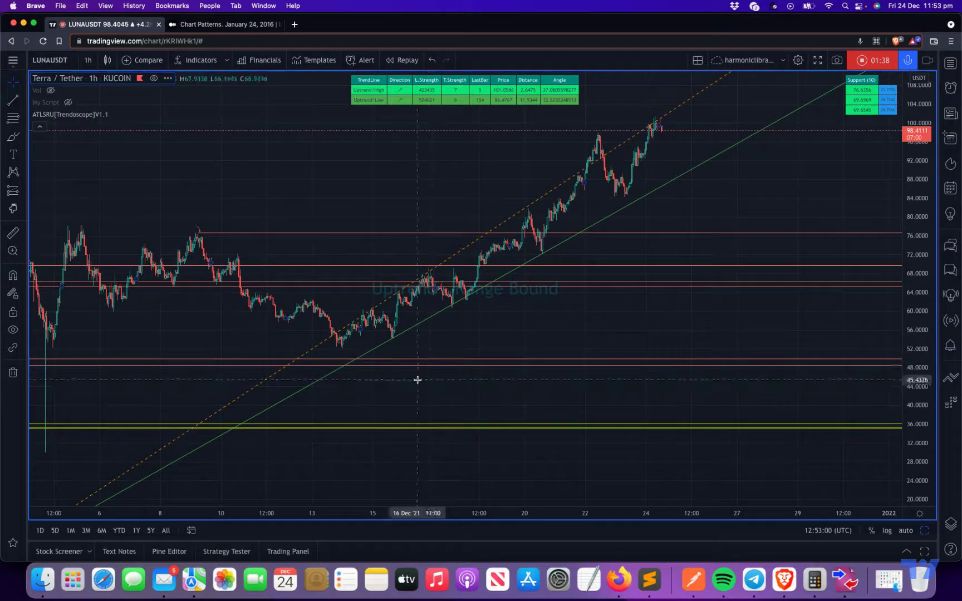
pyautogui.scroll(2, 384, 268)
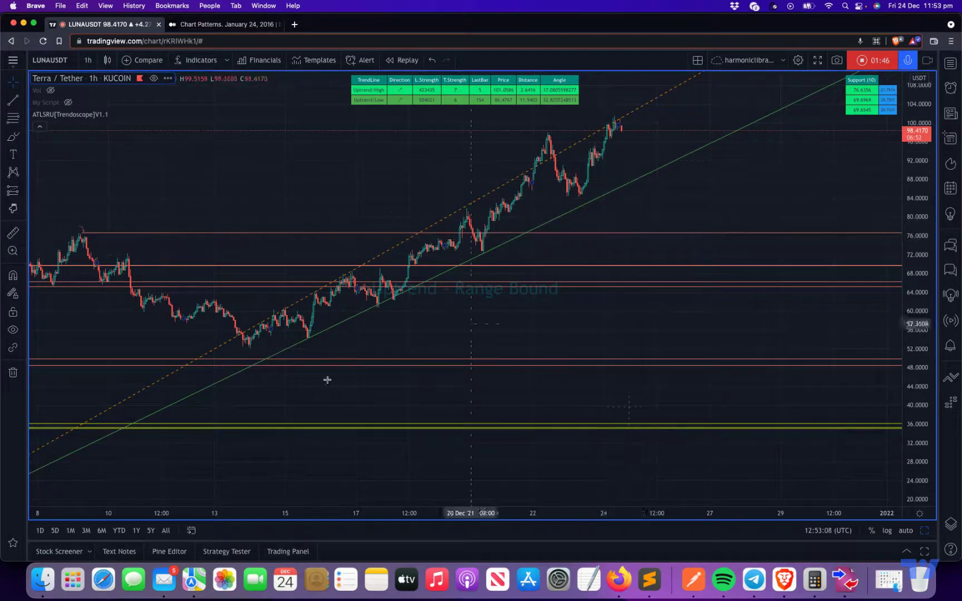
# Draw a trial trend line under the recent lows from about 94.06 on 25 Dec to 56.07 on 17 Dec, and delete it.
pyautogui.click(12, 100)
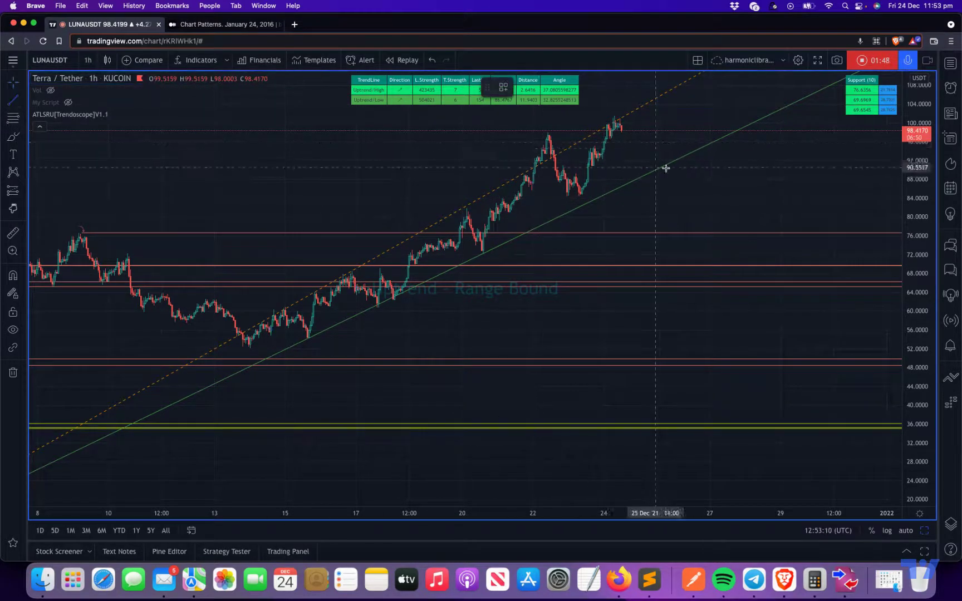
pyautogui.click(651, 151)
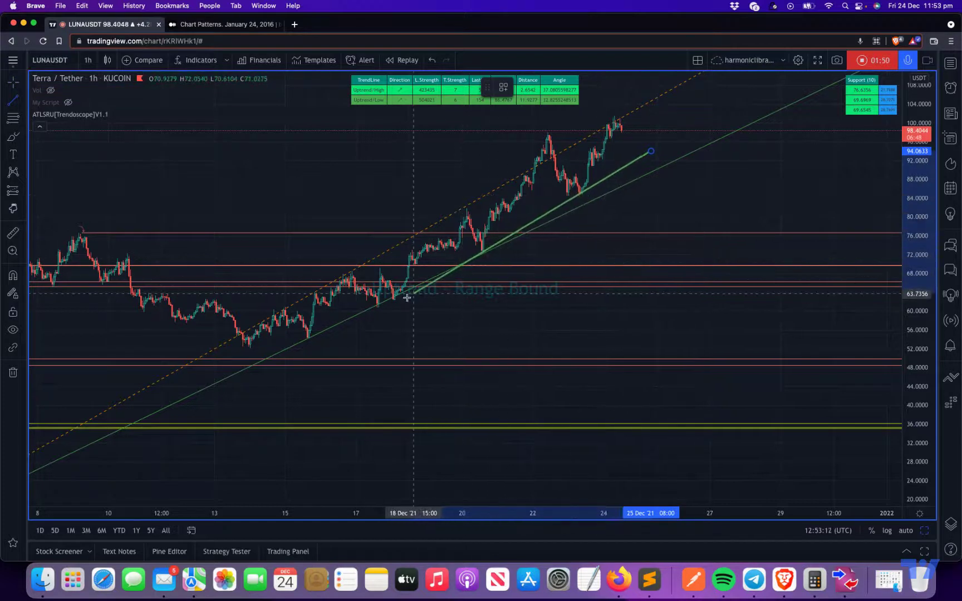
pyautogui.click(357, 329)
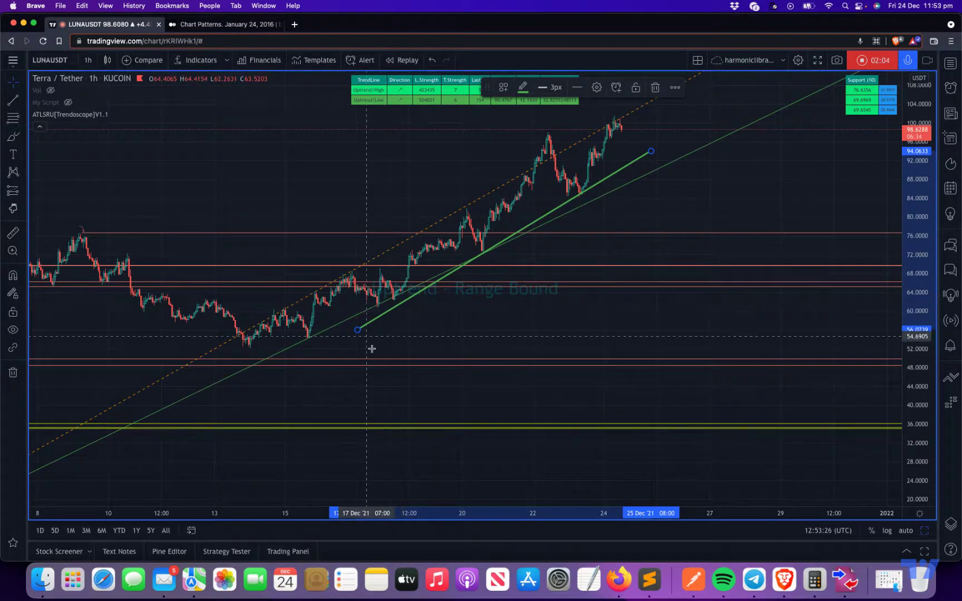
pyautogui.click(318, 349)
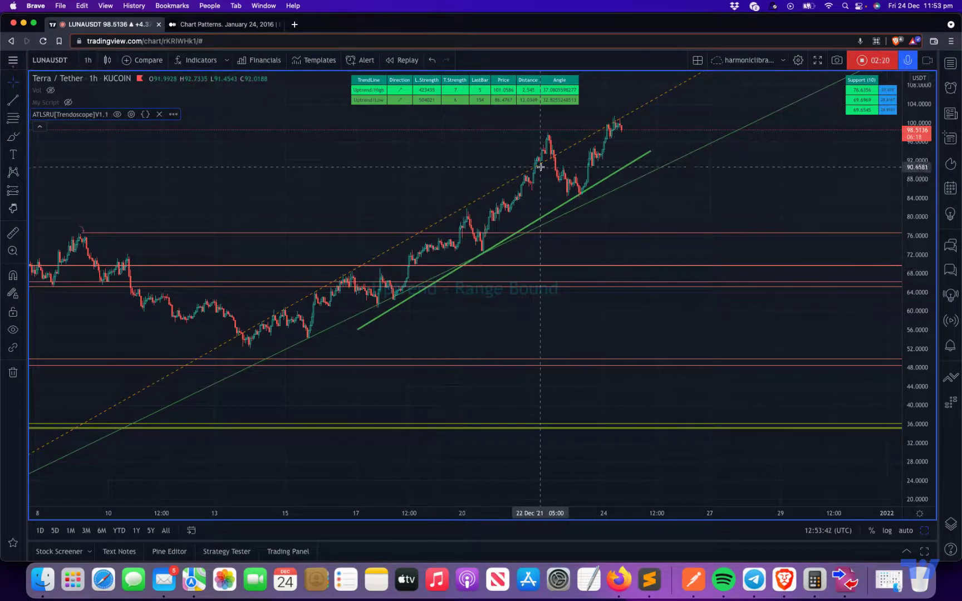
pyautogui.click(625, 171)
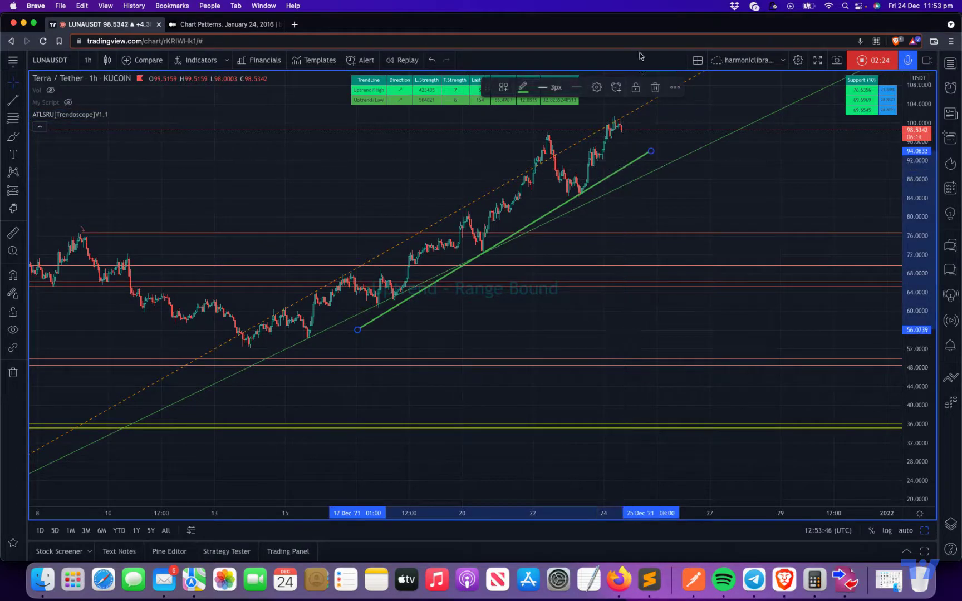
pyautogui.click(655, 88)
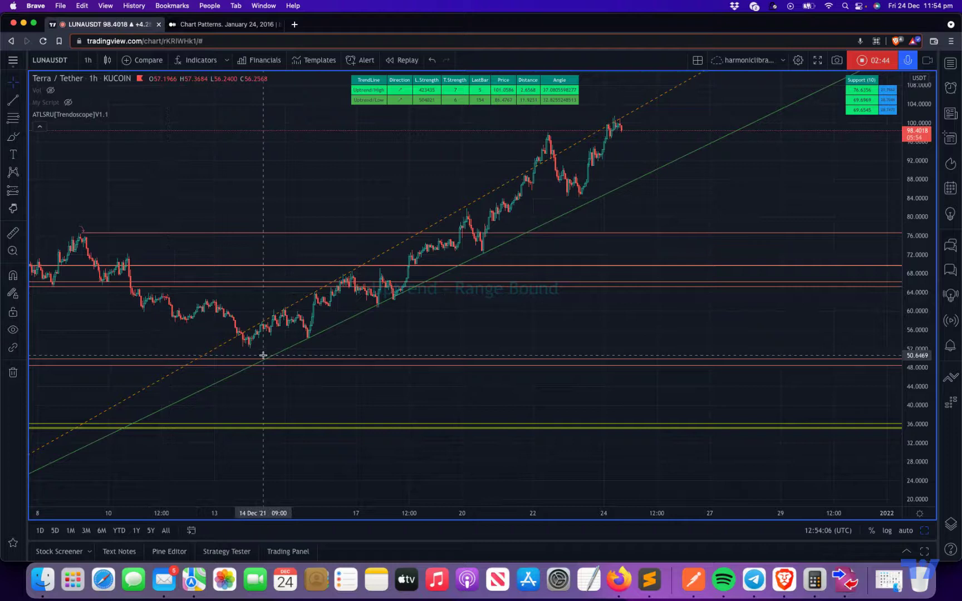
# Enable Retain Last in the Trendoscope indicator's trend detection settings and apply the change.
pyautogui.moveTo(318, 338); pyautogui.dragTo(511, 323)
pyautogui.scroll(-3, 557, 267)
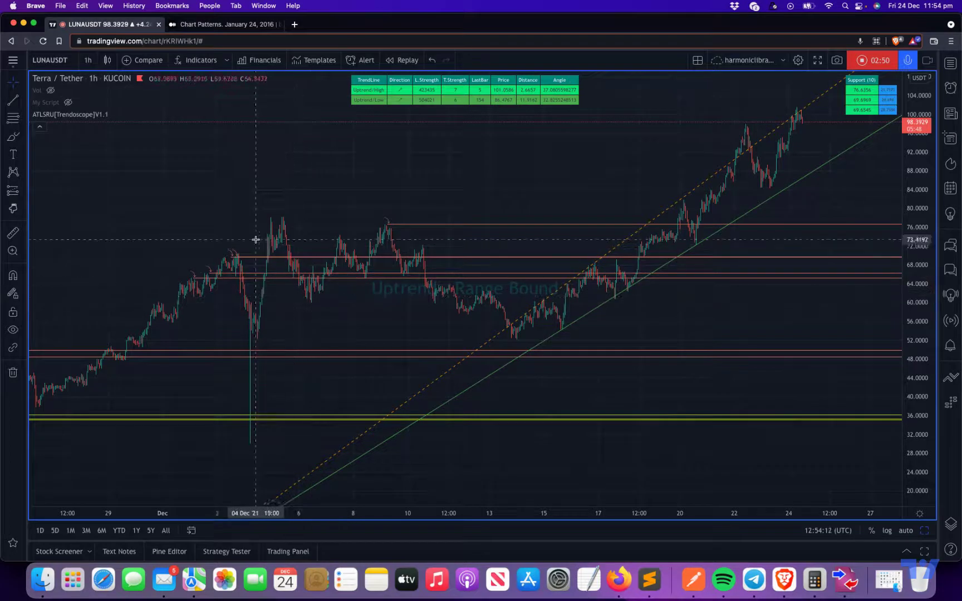
pyautogui.scroll(2, 680, 386)
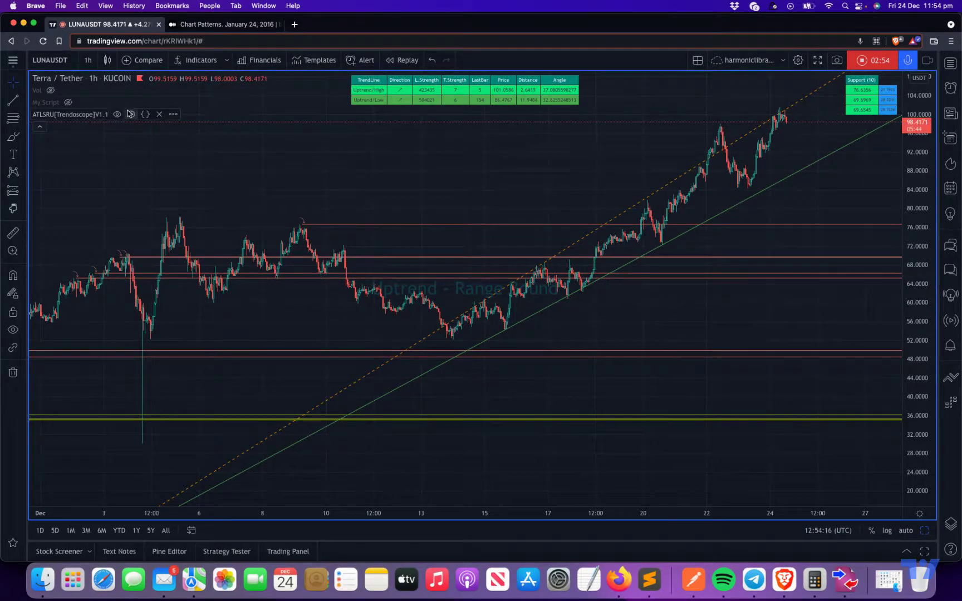
pyautogui.click(131, 114)
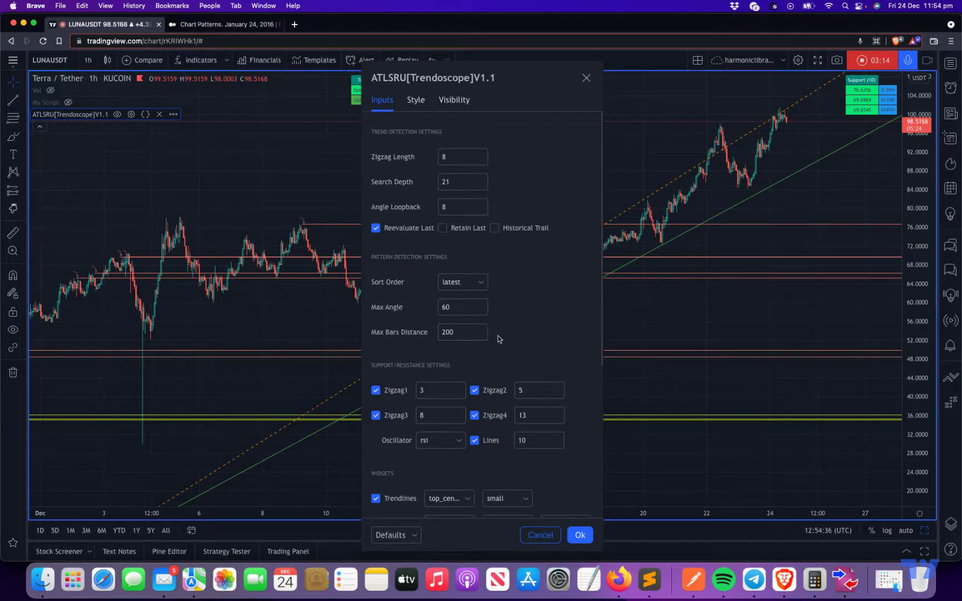
pyautogui.click(441, 231)
pyautogui.click(580, 535)
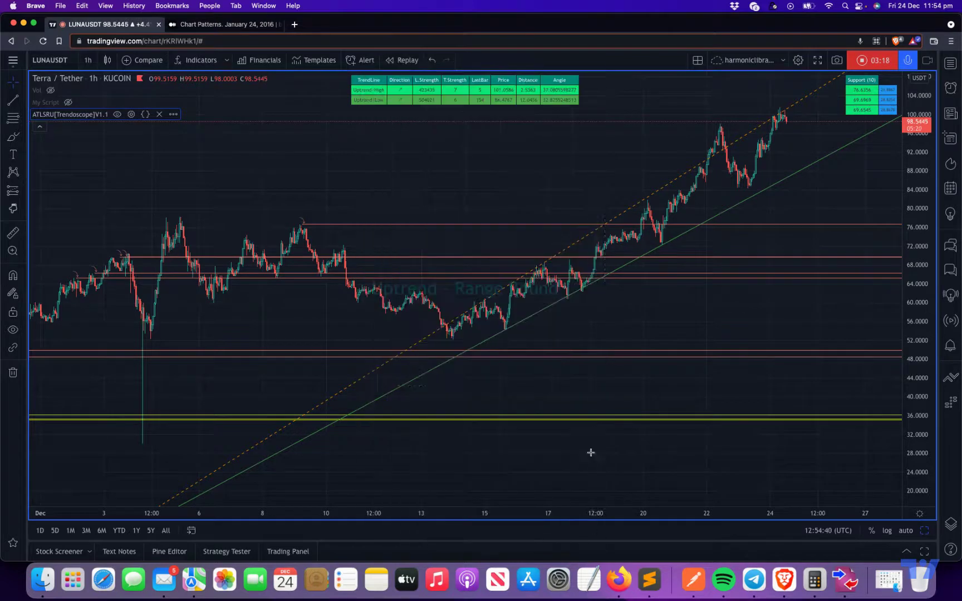
# Examine the retained descending red and dashed green trendlines across the November and December price action.
pyautogui.hscroll(-5, 167, 268)
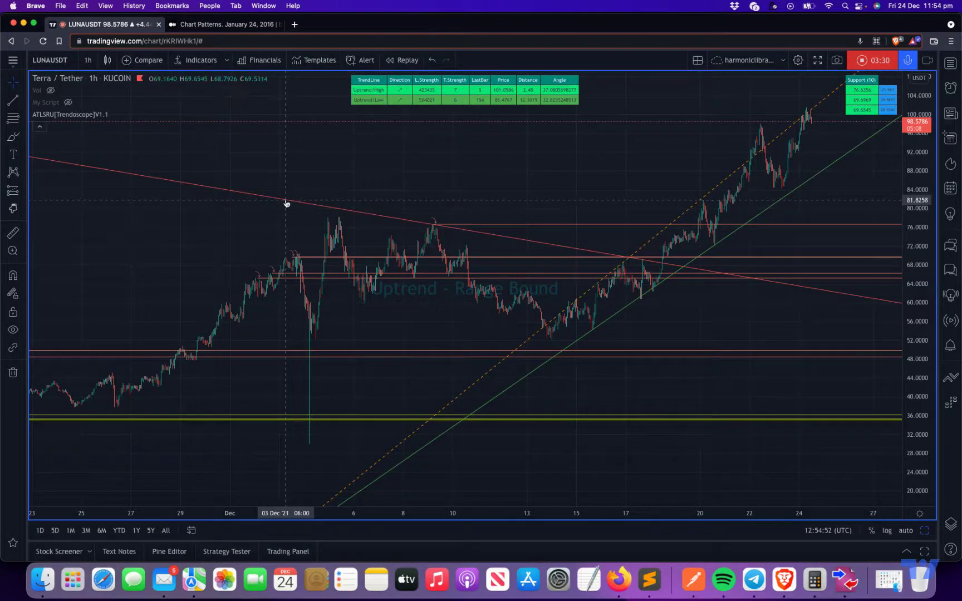
pyautogui.scroll(3, 676, 401)
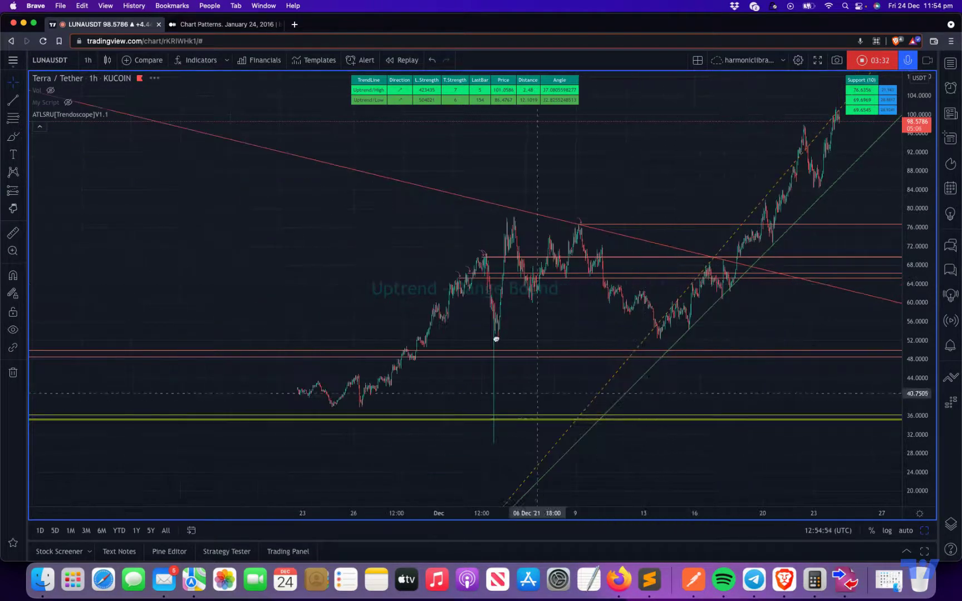
pyautogui.moveTo(496, 339); pyautogui.dragTo(484, 187)
pyautogui.moveTo(609, 284); pyautogui.dragTo(453, 381)
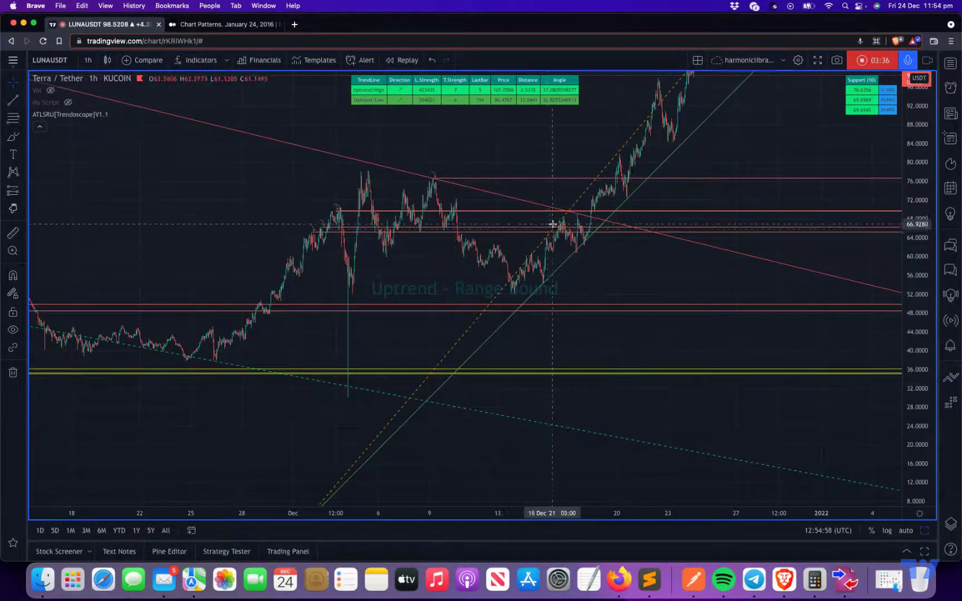
pyautogui.moveTo(553, 224); pyautogui.dragTo(478, 284)
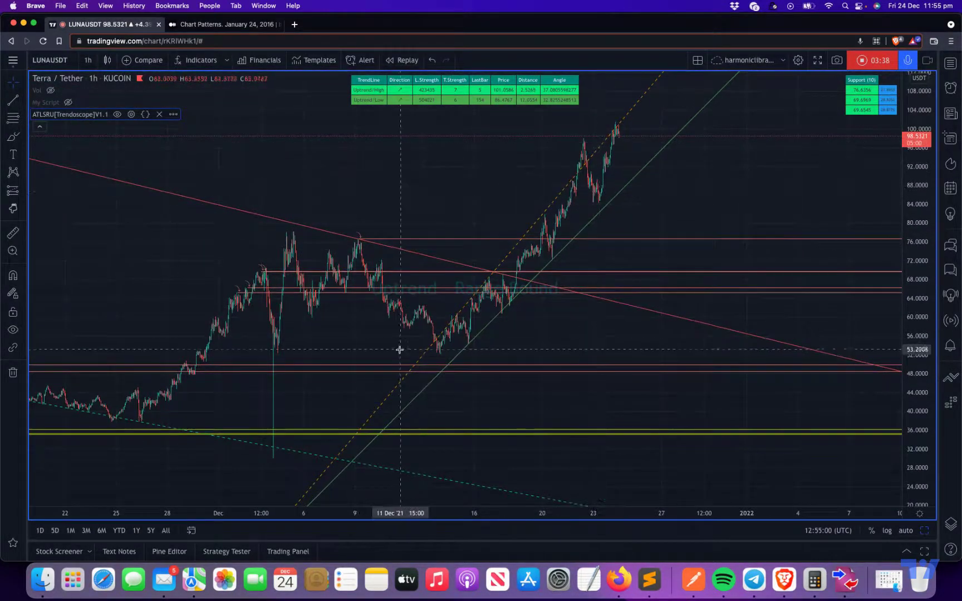
pyautogui.scroll(-5, 399, 350)
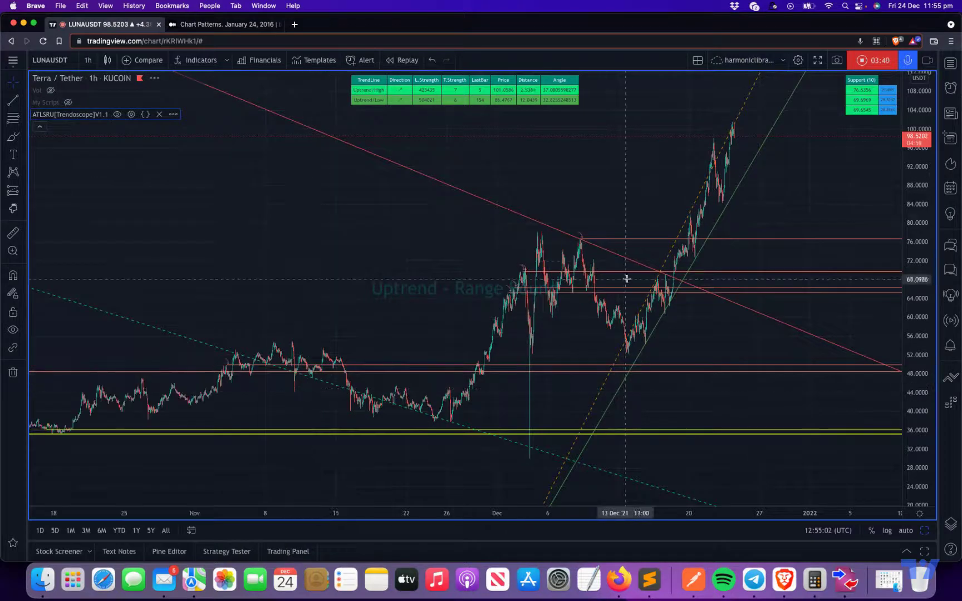
# Examine the retained downtrend lines against the December price swings and recheck the Trendoscope inputs.
pyautogui.scroll(4, 736, 249)
pyautogui.moveTo(556, 344); pyautogui.dragTo(660, 293)
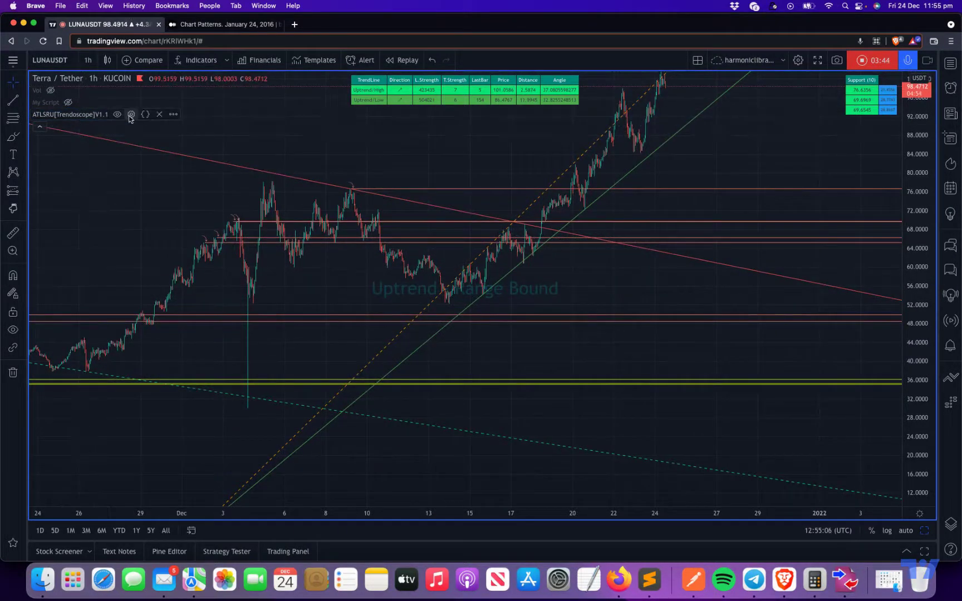
pyautogui.click(130, 115)
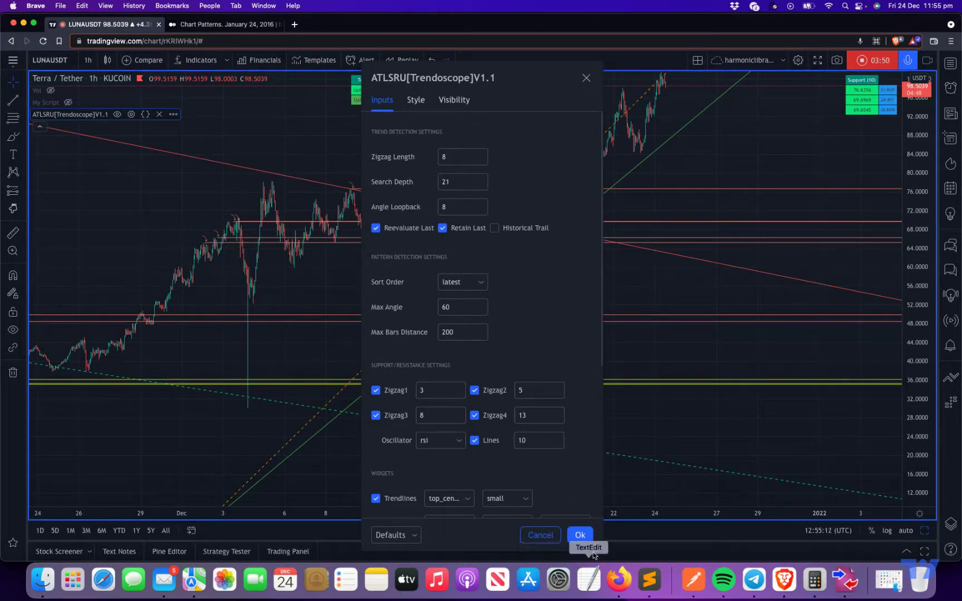
pyautogui.click(579, 535)
pyautogui.moveTo(626, 345); pyautogui.dragTo(659, 474)
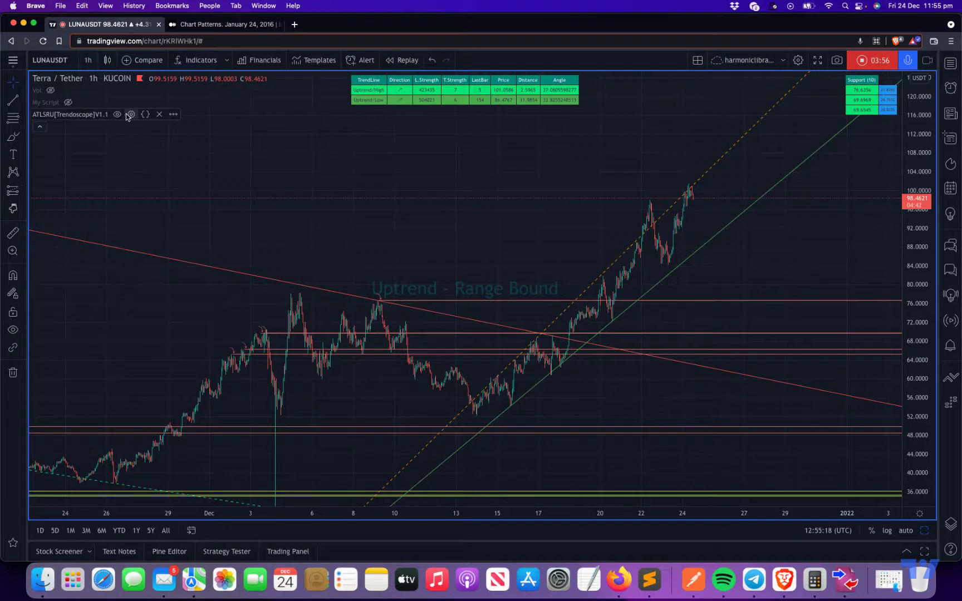
# Disable Retain Last in the Trendoscope indicator's trend detection settings and apply the change.
pyautogui.click(130, 115)
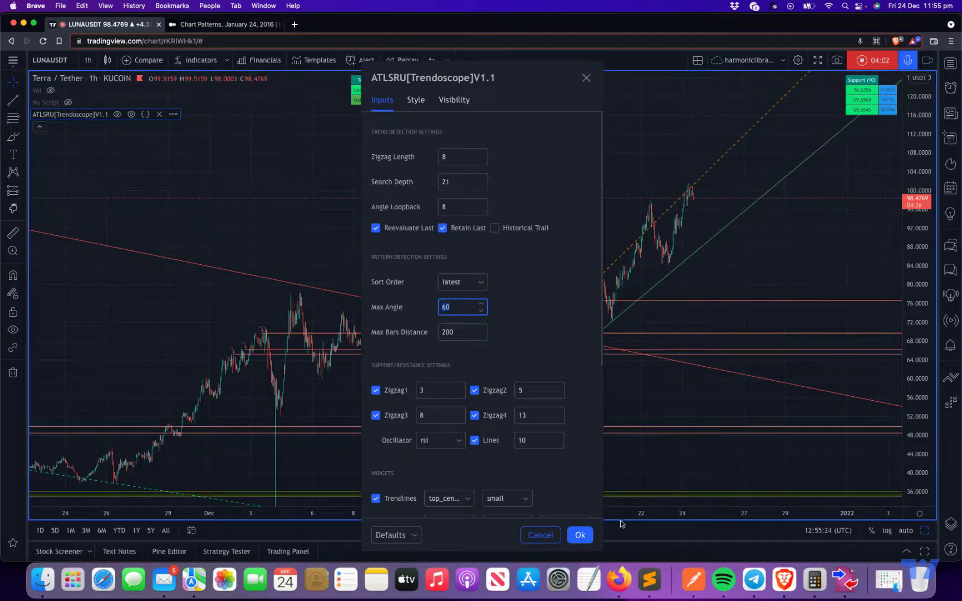
pyautogui.click(512, 314)
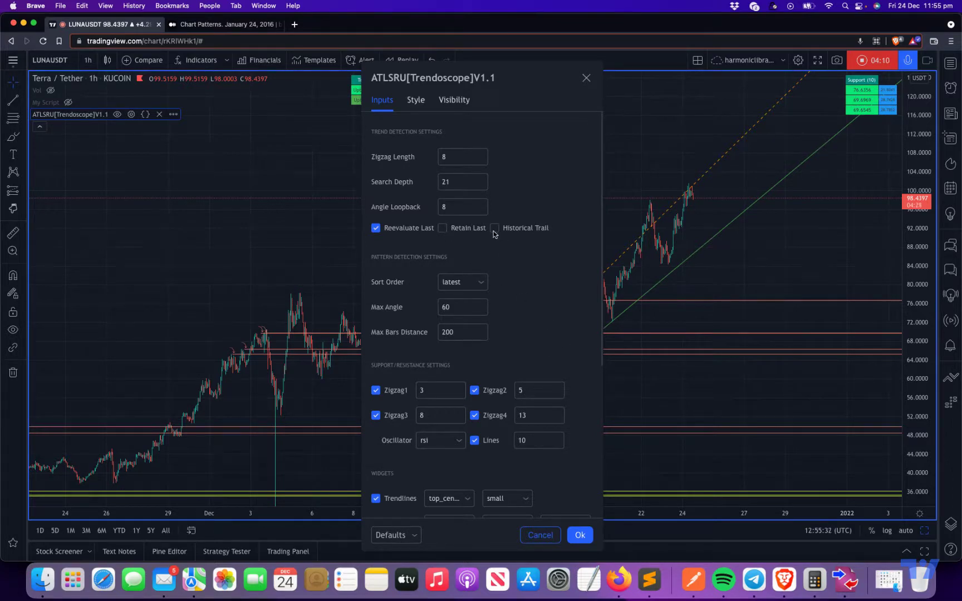
pyautogui.click(580, 536)
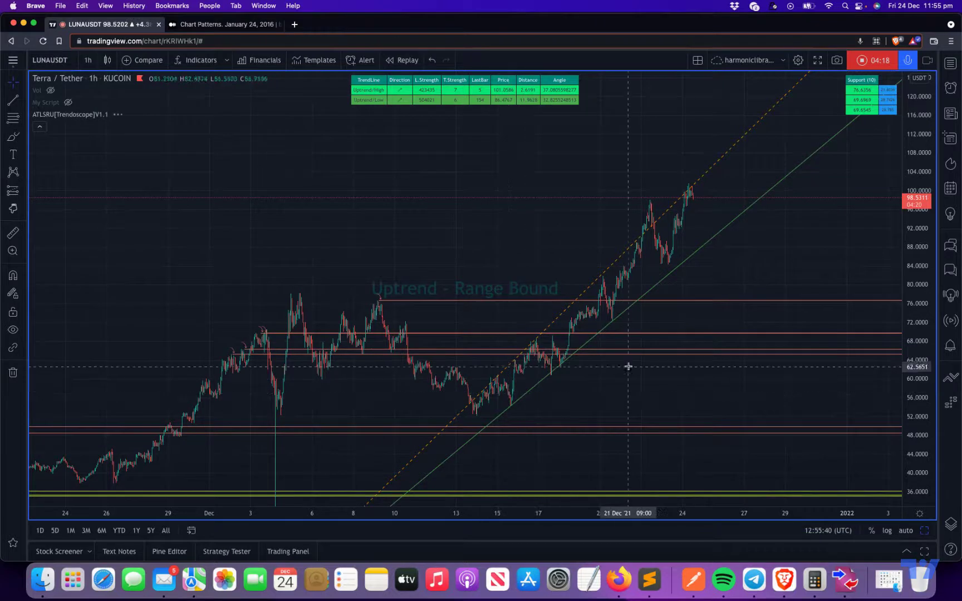
# Enable Historical Trail in the Trendoscope settings and examine the past trendlines across late November and December.
pyautogui.moveTo(118, 120)
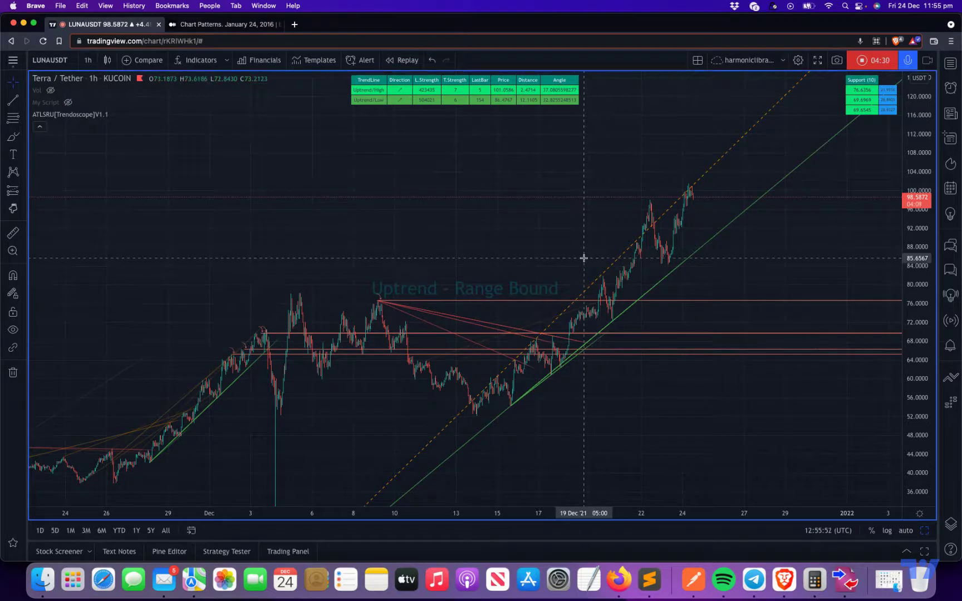
pyautogui.scroll(-2, 479, 359)
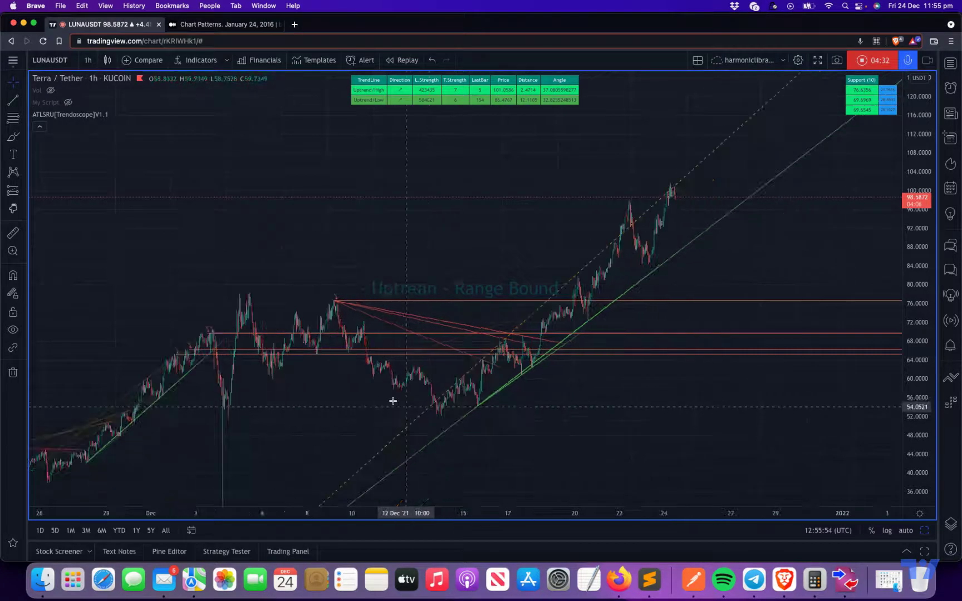
pyautogui.scroll(3, 425, 323)
pyautogui.moveTo(187, 388); pyautogui.dragTo(295, 361)
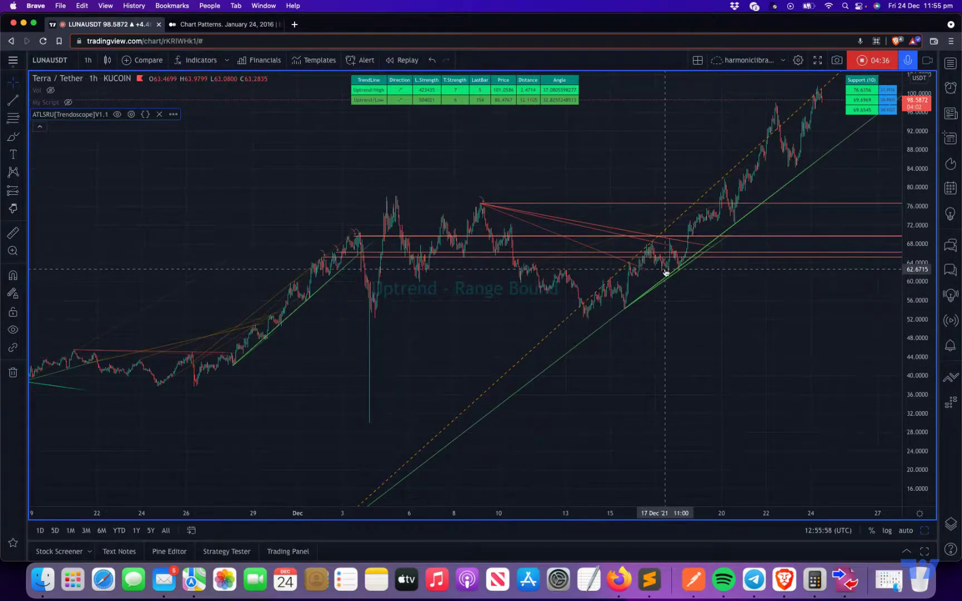
pyautogui.scroll(3, 601, 378)
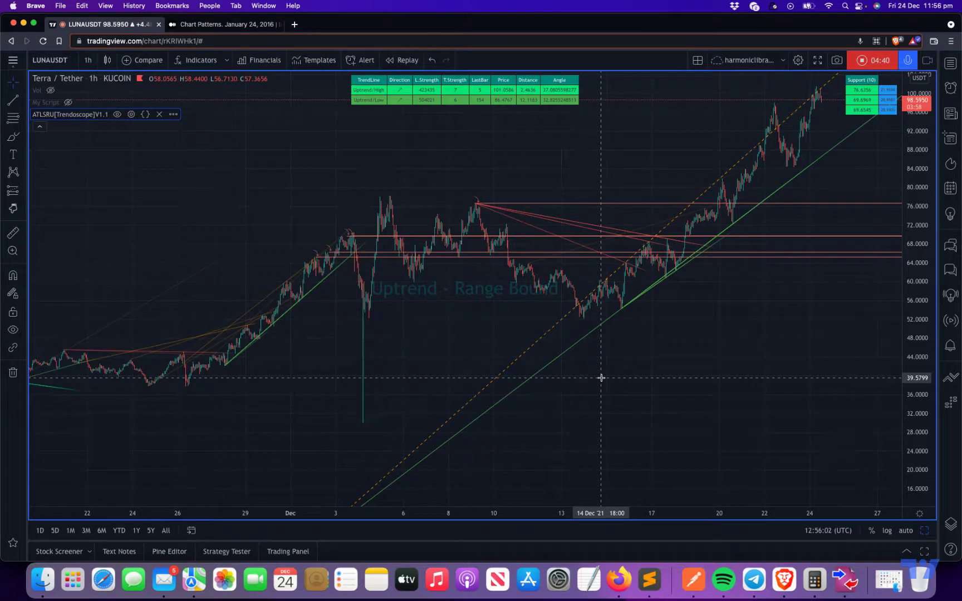
pyautogui.moveTo(700, 307); pyautogui.dragTo(601, 381)
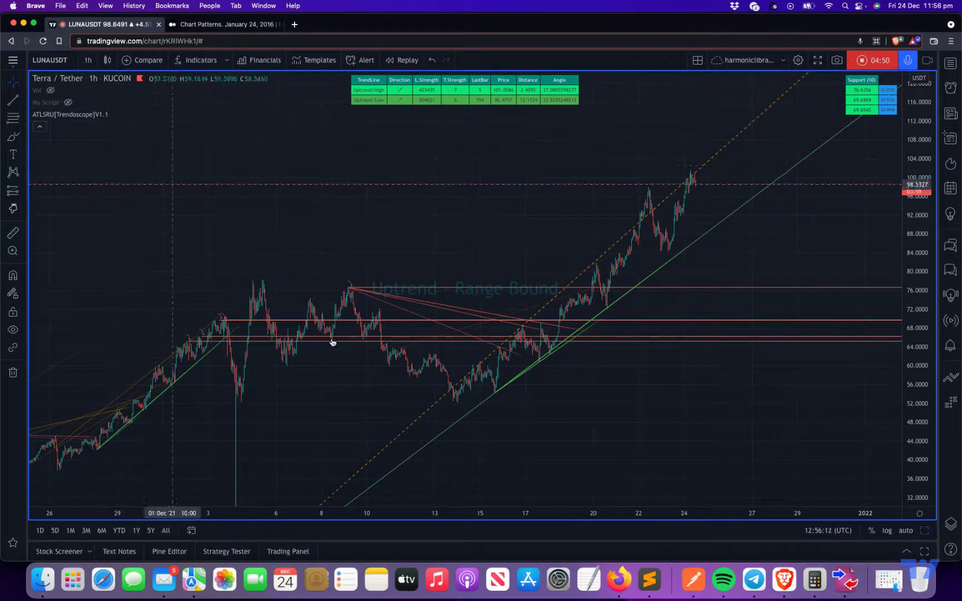
pyautogui.hscroll(-5, 340, 348)
pyautogui.moveTo(347, 356); pyautogui.dragTo(323, 286)
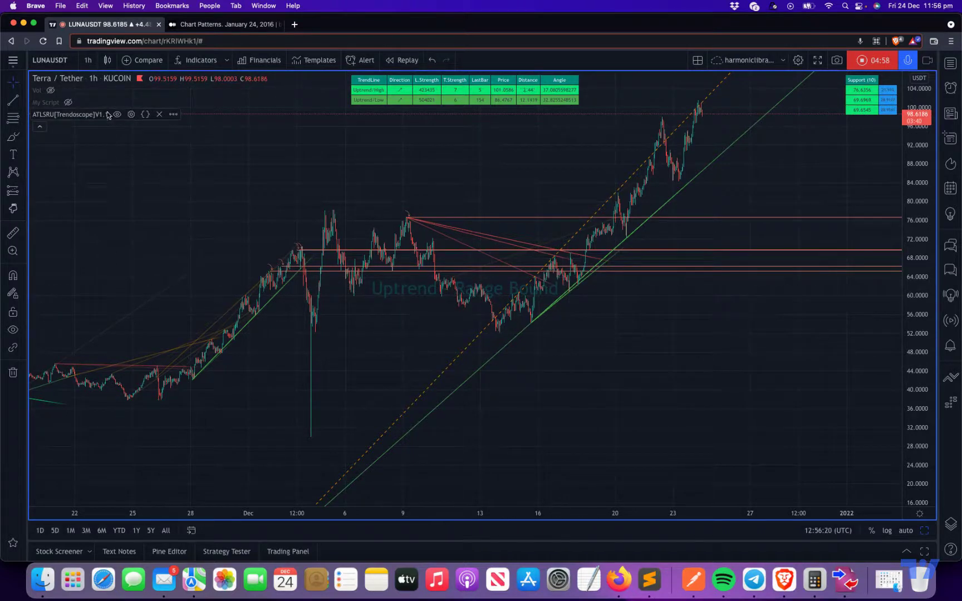
# Disable Historical Trail in the Trendoscope trend detection settings, apply it, and review the November and December price action.
pyautogui.click(131, 114)
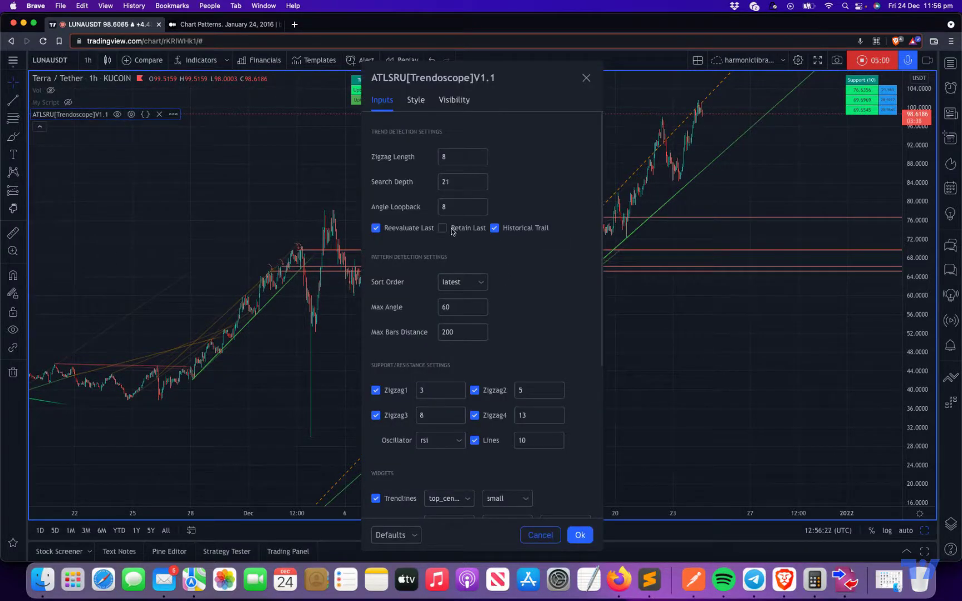
pyautogui.click(495, 228)
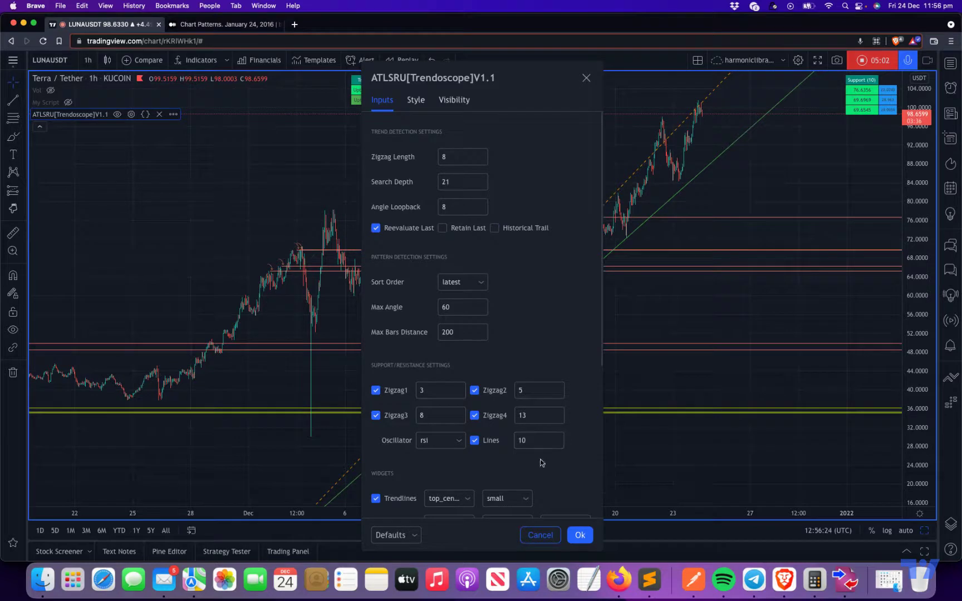
pyautogui.click(579, 535)
pyautogui.hscroll(-5, 398, 417)
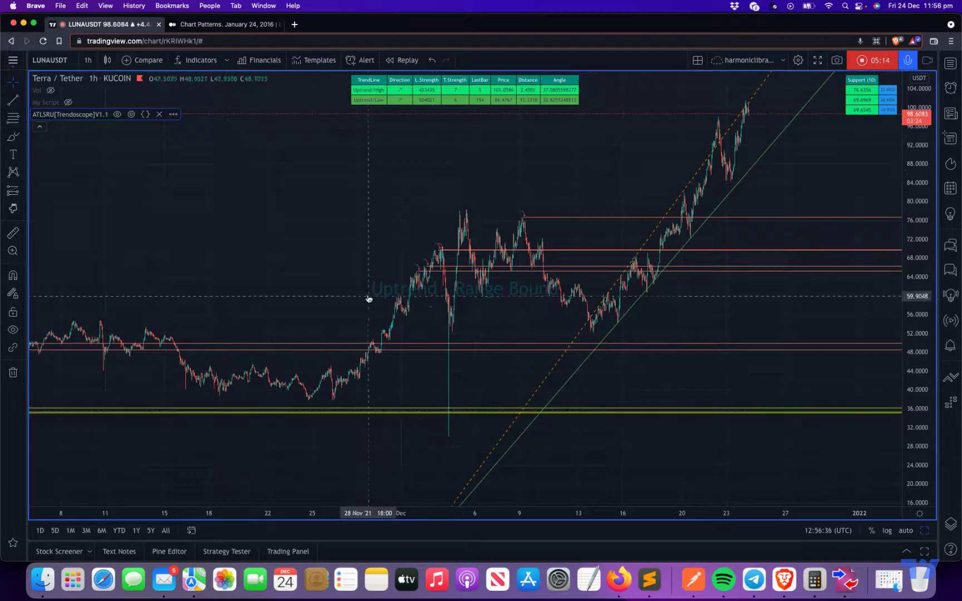
pyautogui.moveTo(314, 280); pyautogui.dragTo(187, 238)
# Check the Reevaluate Last option in the Trendoscope inputs and examine the current uptrend lines on the chart.
pyautogui.click(131, 115)
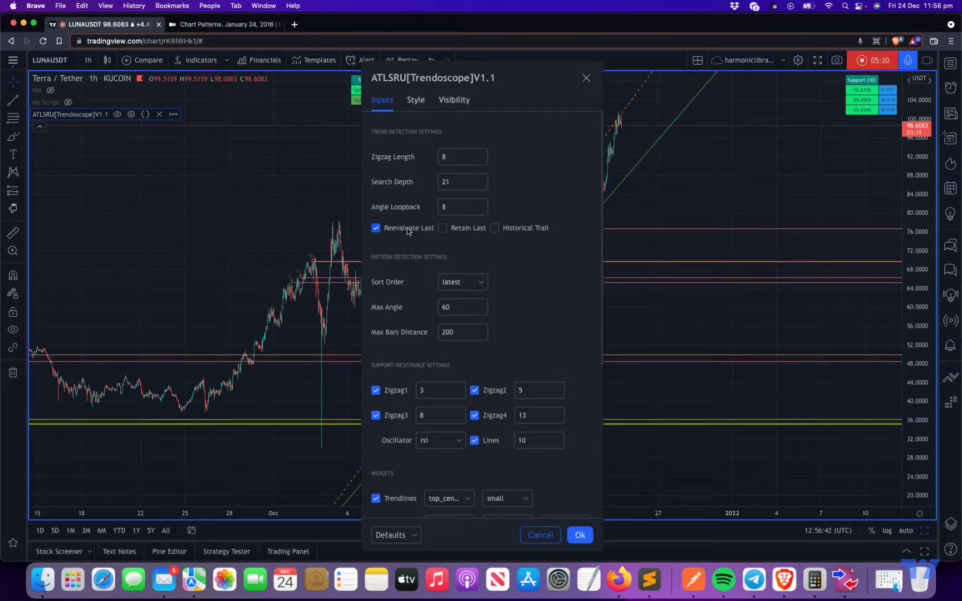
pyautogui.click(580, 536)
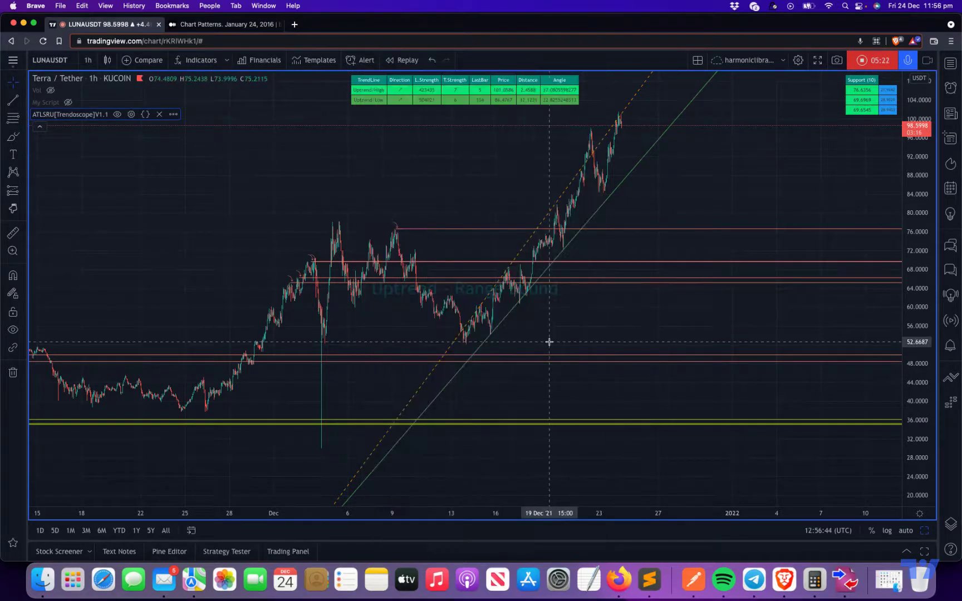
pyautogui.scroll(3, 534, 232)
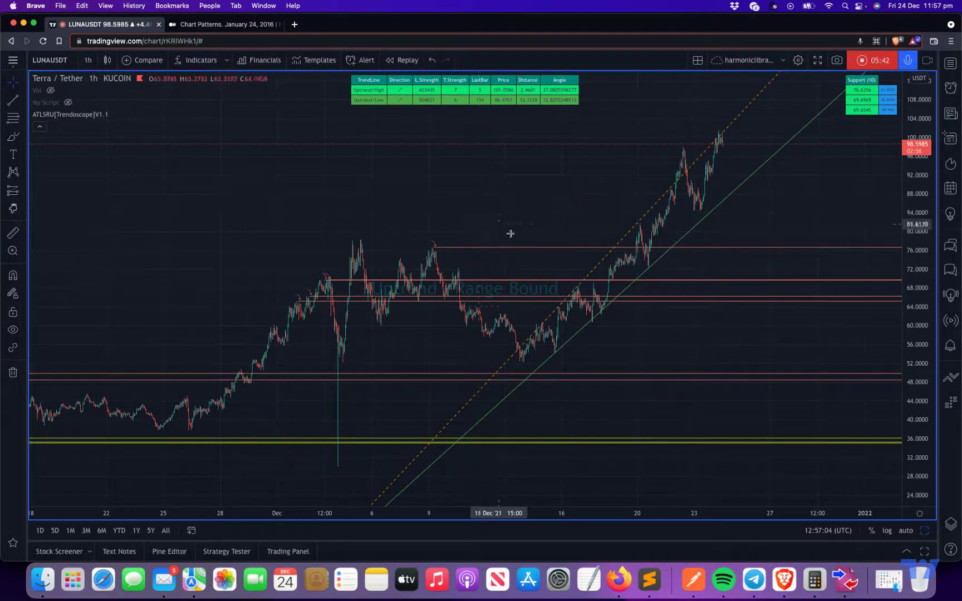
pyautogui.scroll(3, 601, 316)
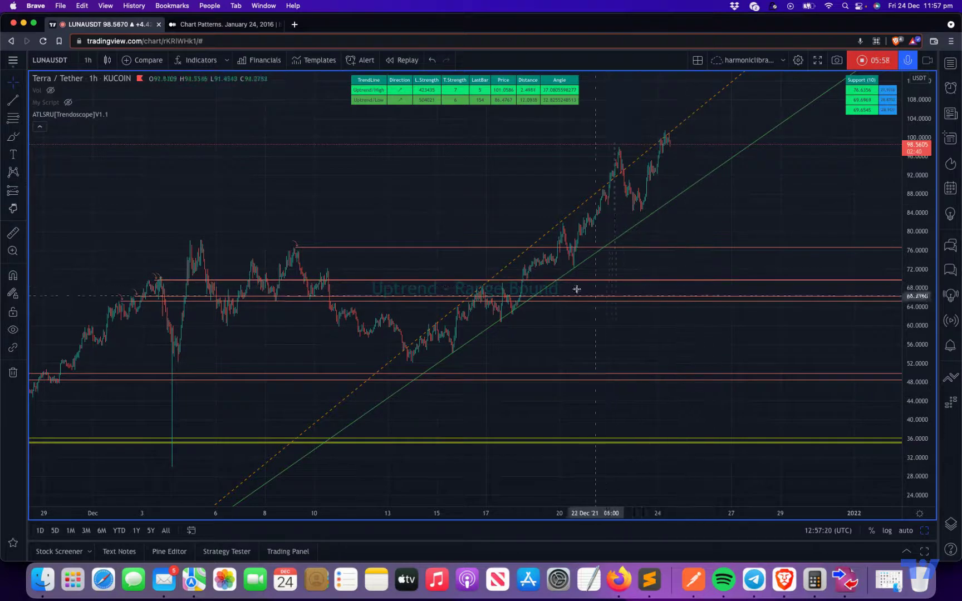
pyautogui.scroll(2, 580, 384)
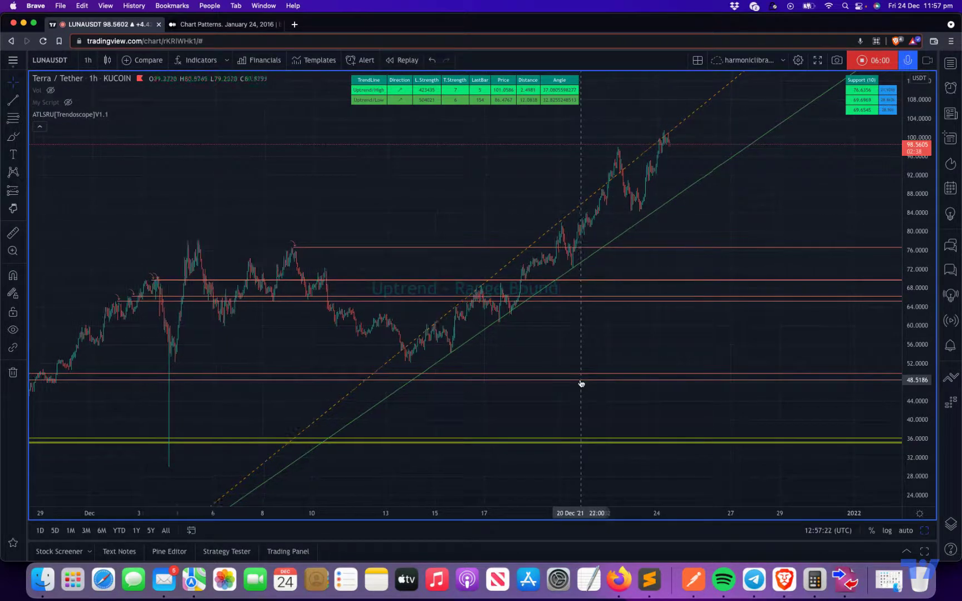
# Recheck the trend detection checkboxes and examine how the dashed high line and green low line follow the mid-December swings.
pyautogui.moveTo(75, 115)
pyautogui.click(131, 114)
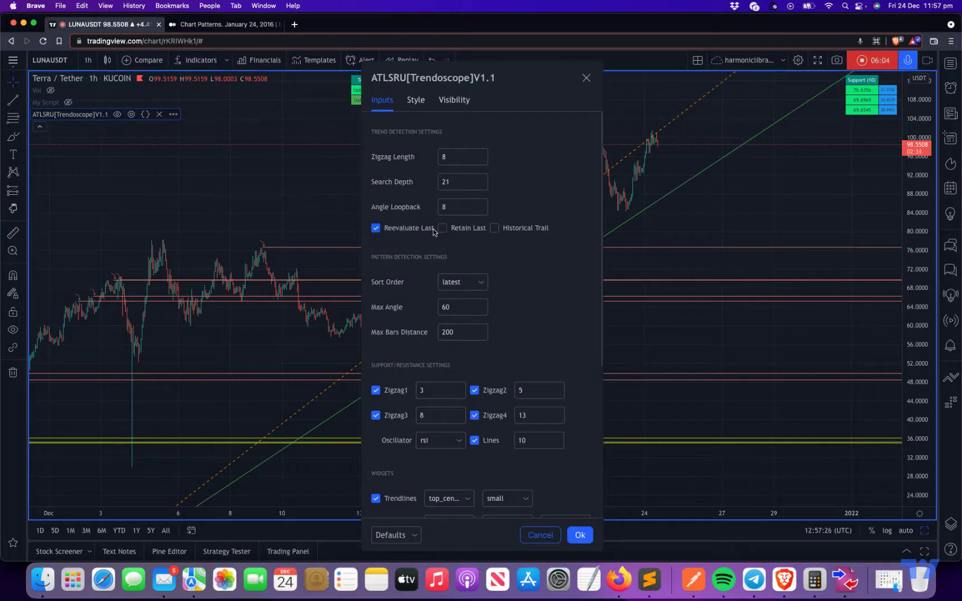
pyautogui.click(578, 535)
pyautogui.moveTo(365, 418); pyautogui.dragTo(555, 356)
pyautogui.scroll(3, 563, 361)
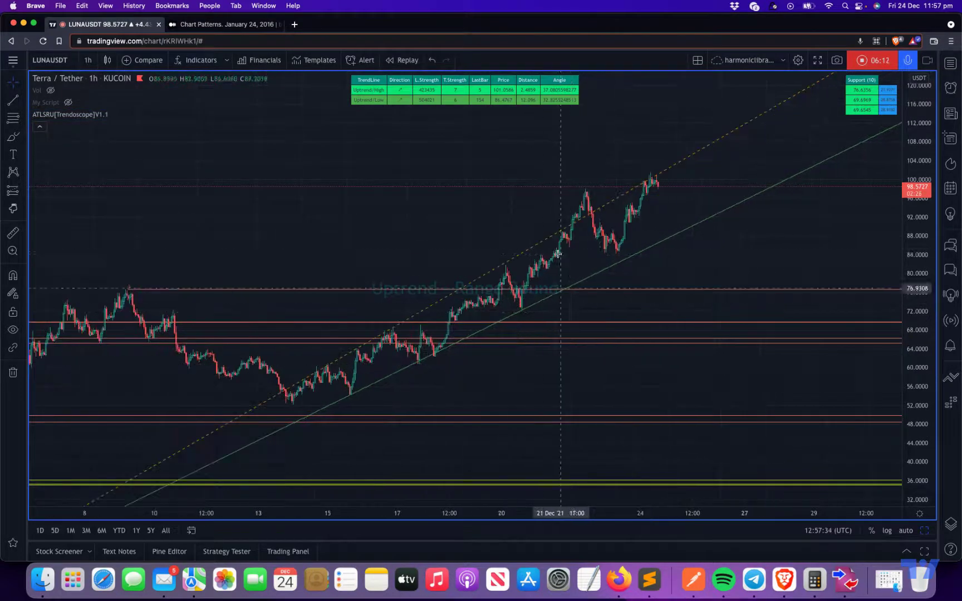
pyautogui.scroll(1, 613, 343)
pyautogui.scroll(-2, 401, 275)
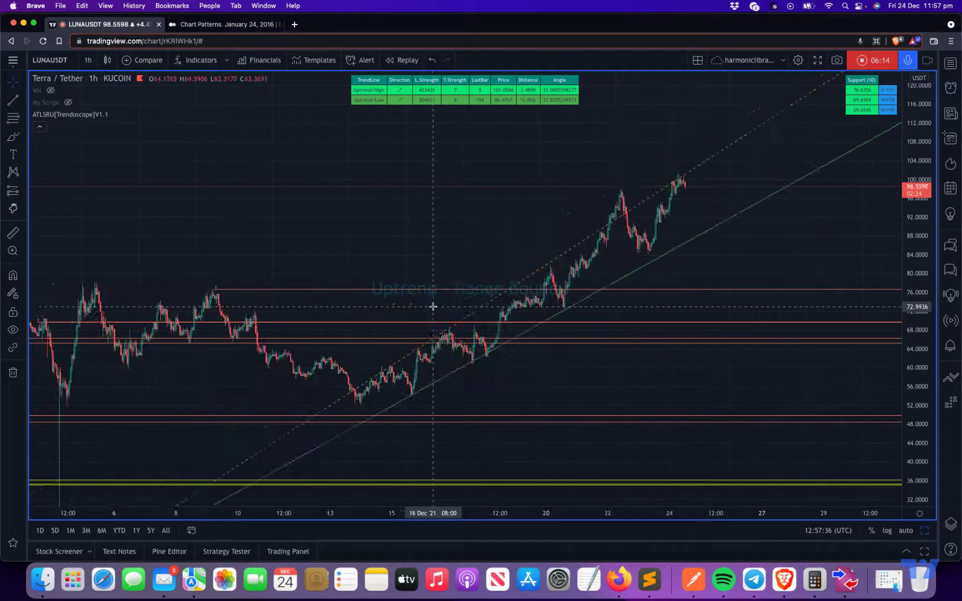
pyautogui.moveTo(381, 311); pyautogui.dragTo(391, 318)
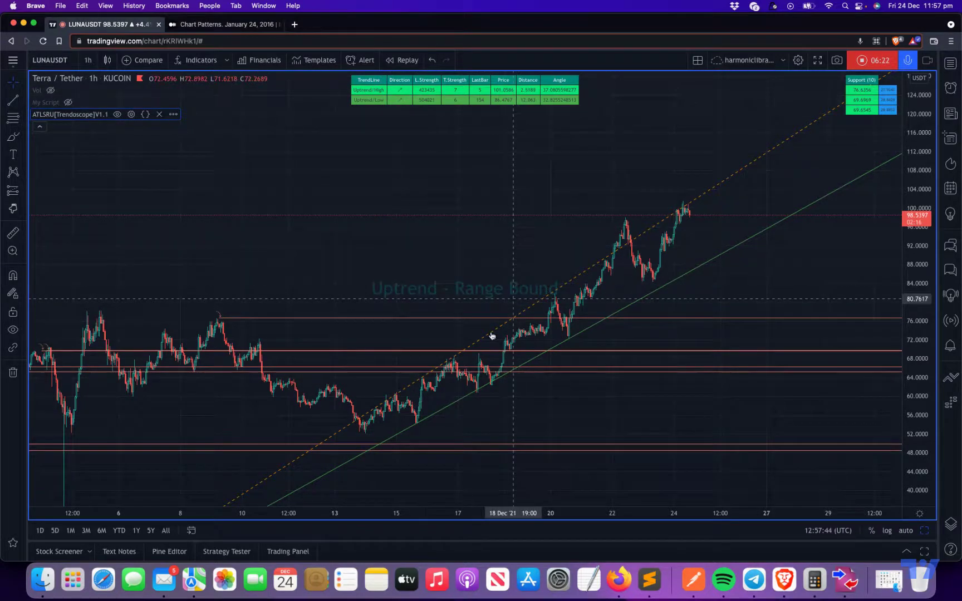
pyautogui.moveTo(434, 316); pyautogui.dragTo(433, 274)
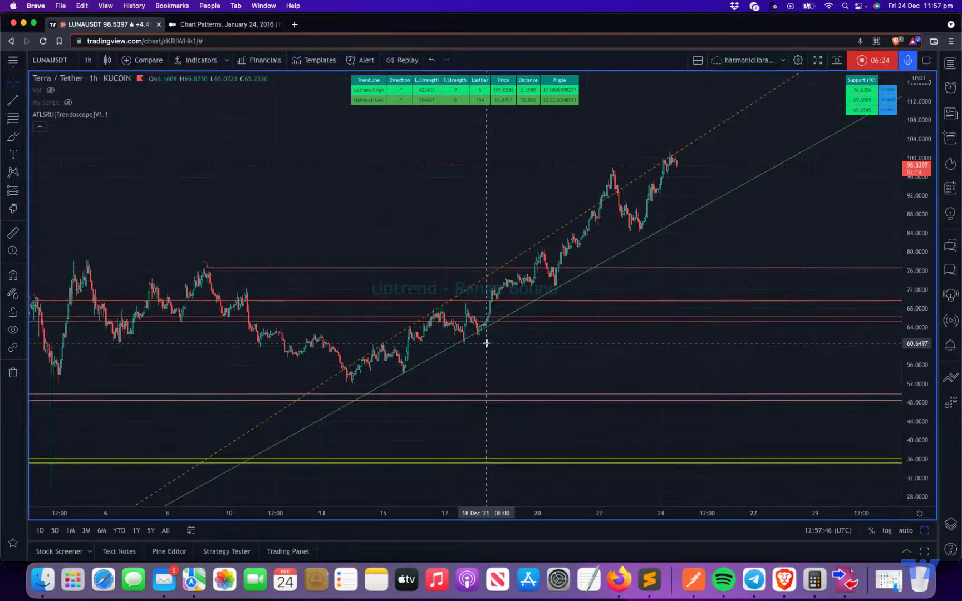
pyautogui.scroll(2, 465, 334)
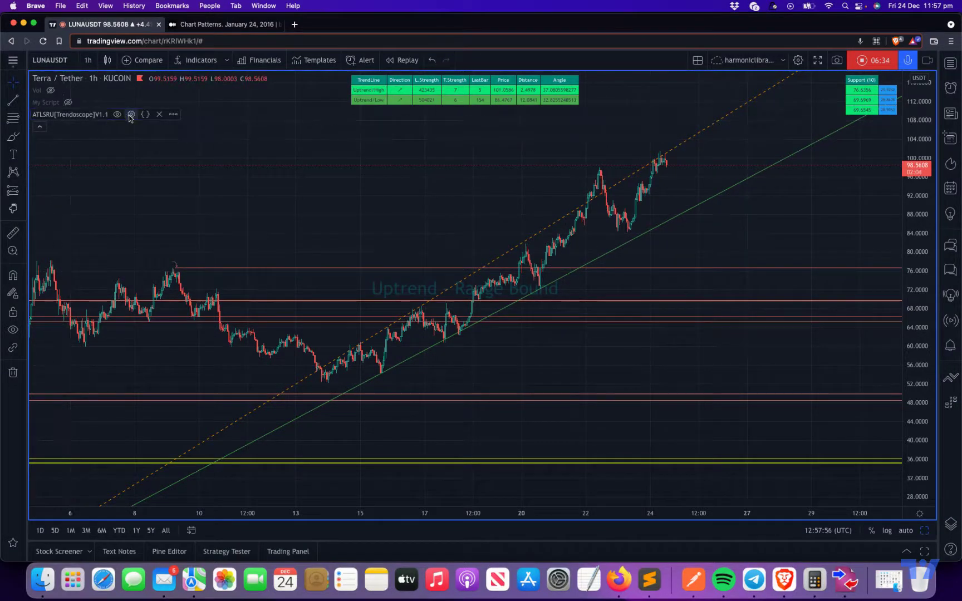
# Review the Sort Order choices in the Trendoscope indicator's pattern detection settings.
pyautogui.click(131, 114)
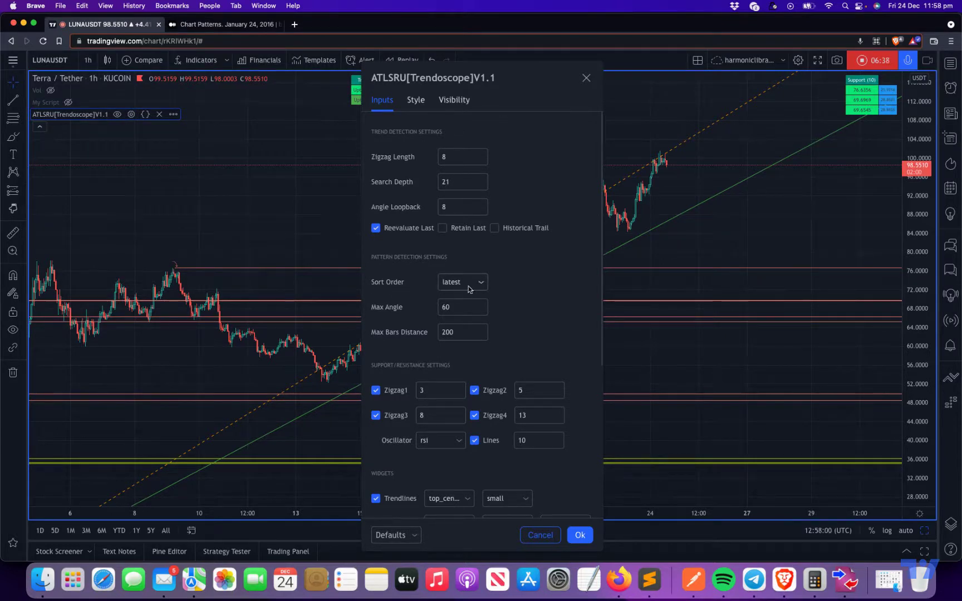
pyautogui.click(448, 286)
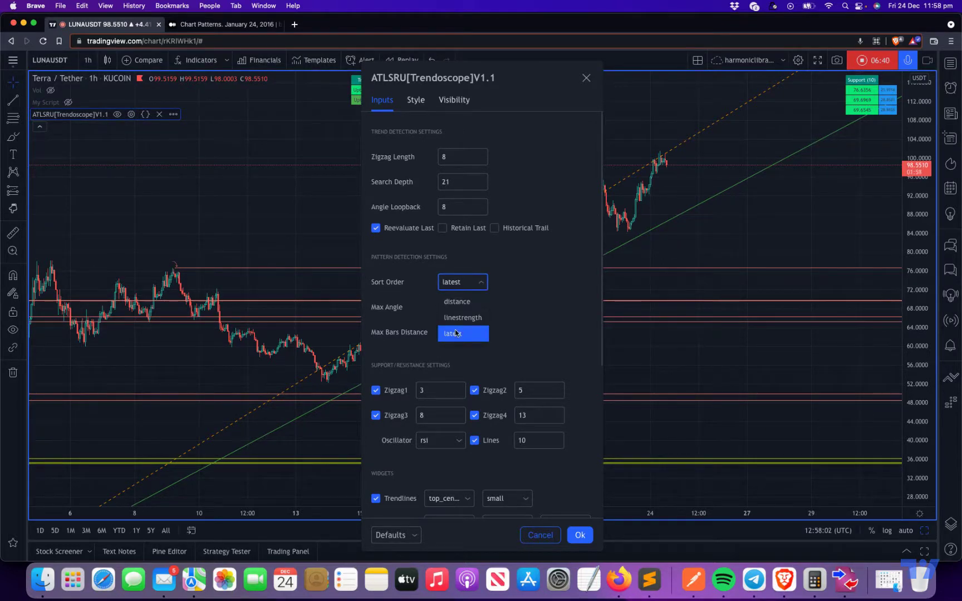
pyautogui.click(576, 361)
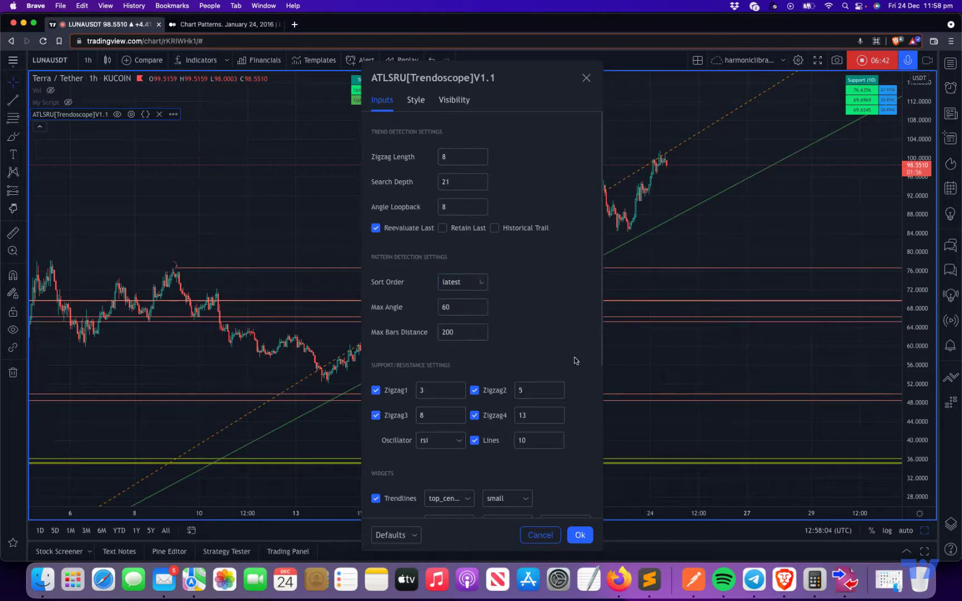
pyautogui.click(580, 536)
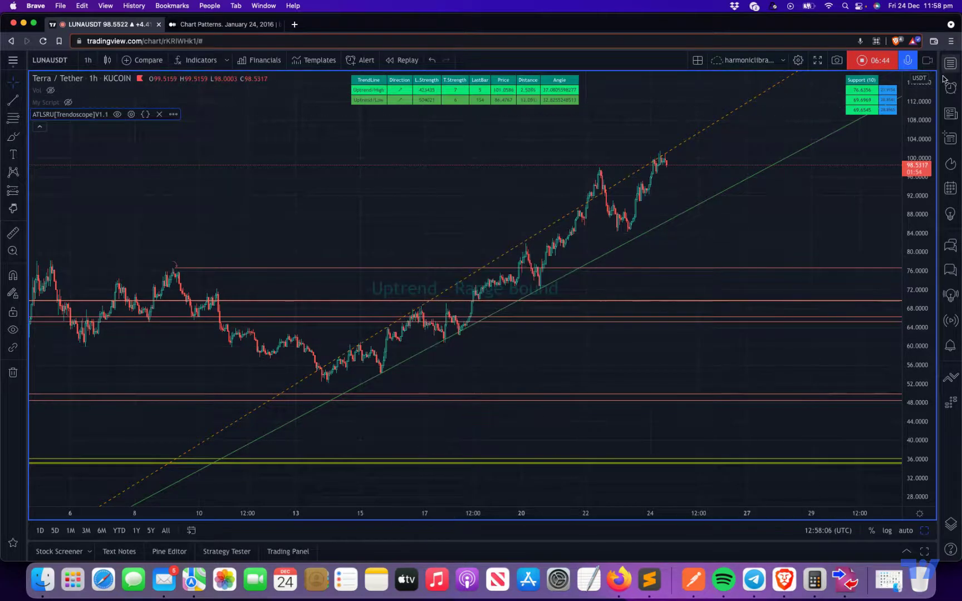
# Return to the four-chart layout, maximize the CROUSDT hourly chart, and bring its falling wedge into view.
pyautogui.click(925, 530)
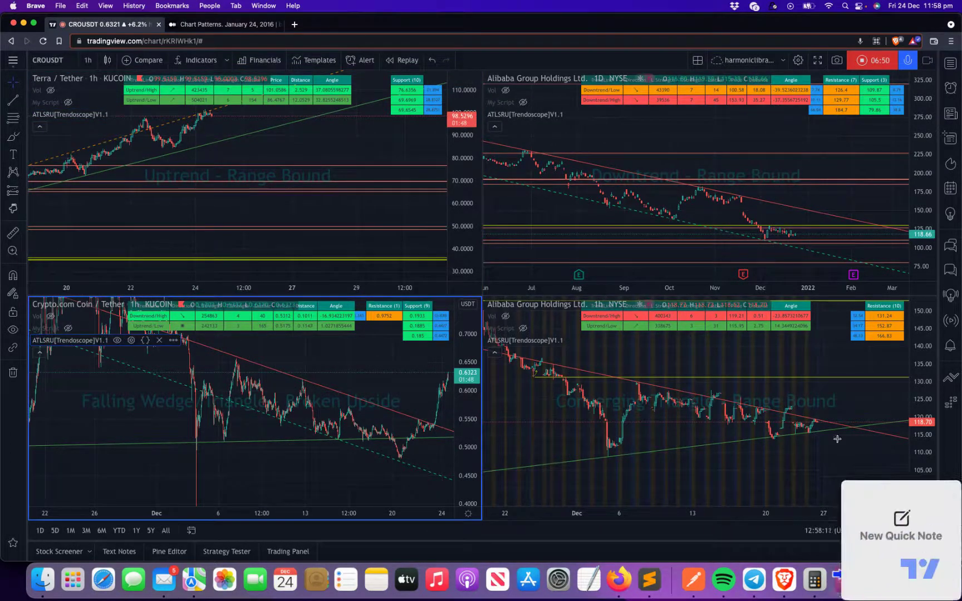
pyautogui.click(925, 531)
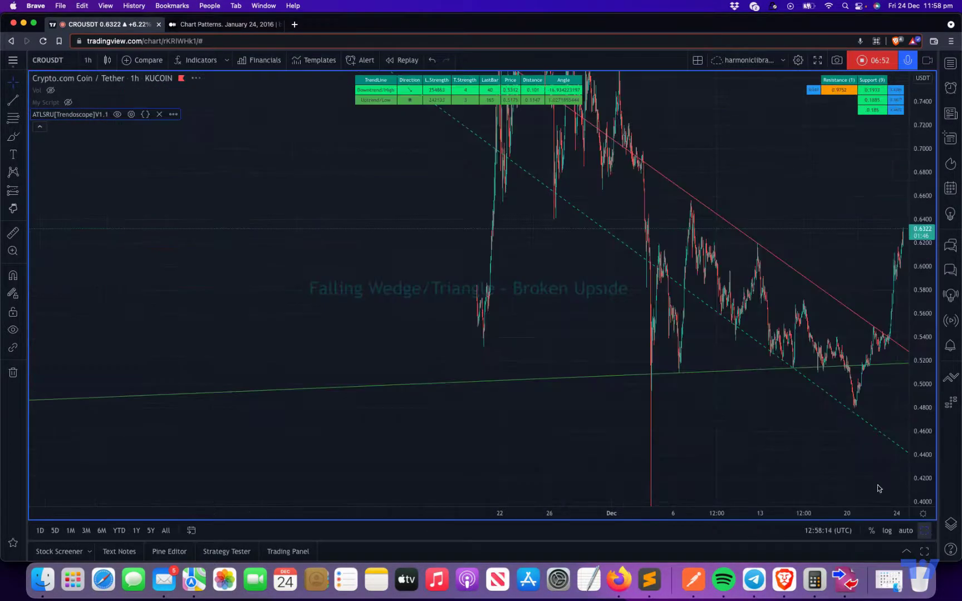
pyautogui.hscroll(-3, 707, 320)
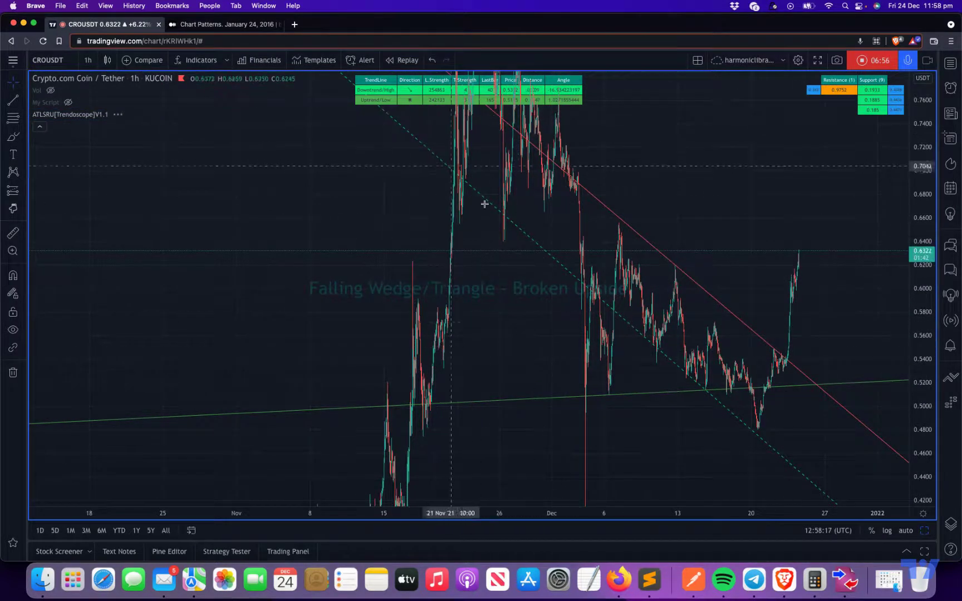
# Set the Trendoscope's Max Bars Distance to 400 and bring the CROUSDT trendlines and trendline table into view.
pyautogui.moveTo(120, 116)
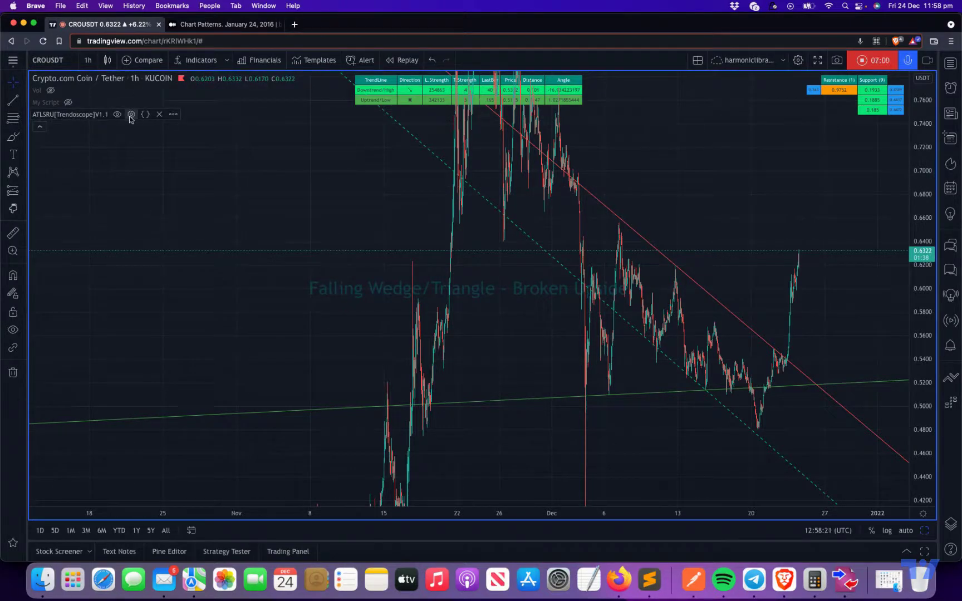
pyautogui.click(131, 114)
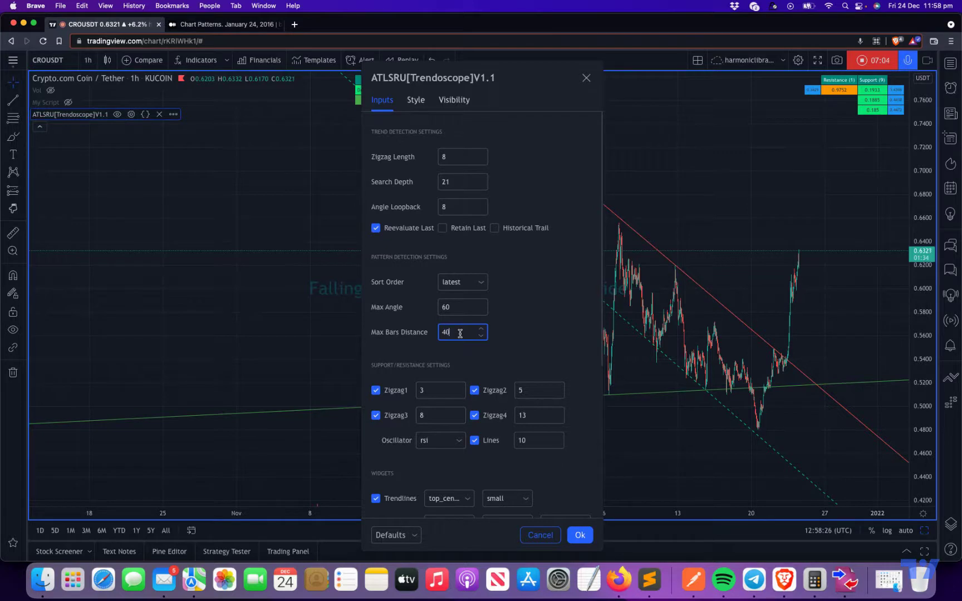
pyautogui.click(580, 536)
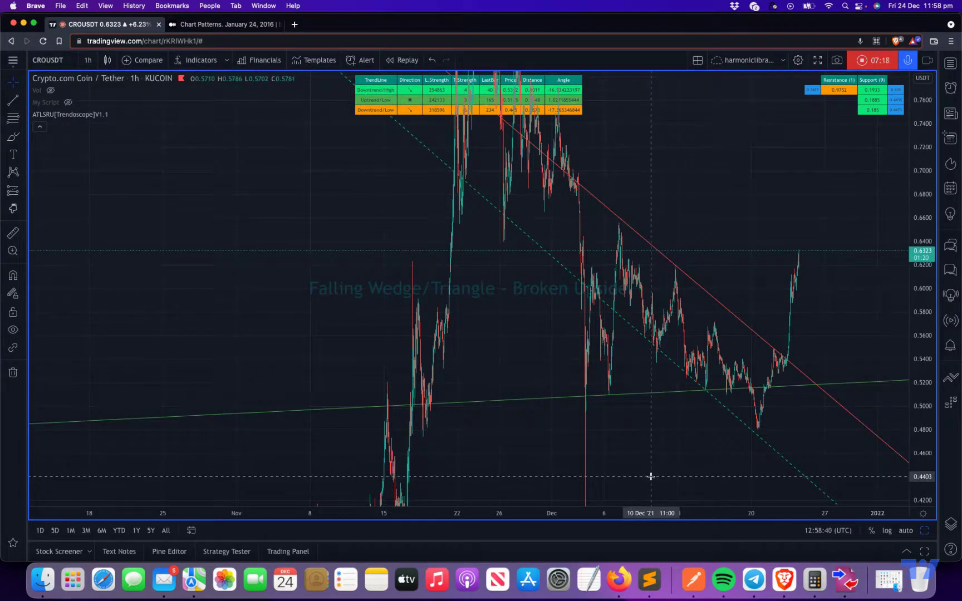
pyautogui.moveTo(500, 332); pyautogui.dragTo(434, 288)
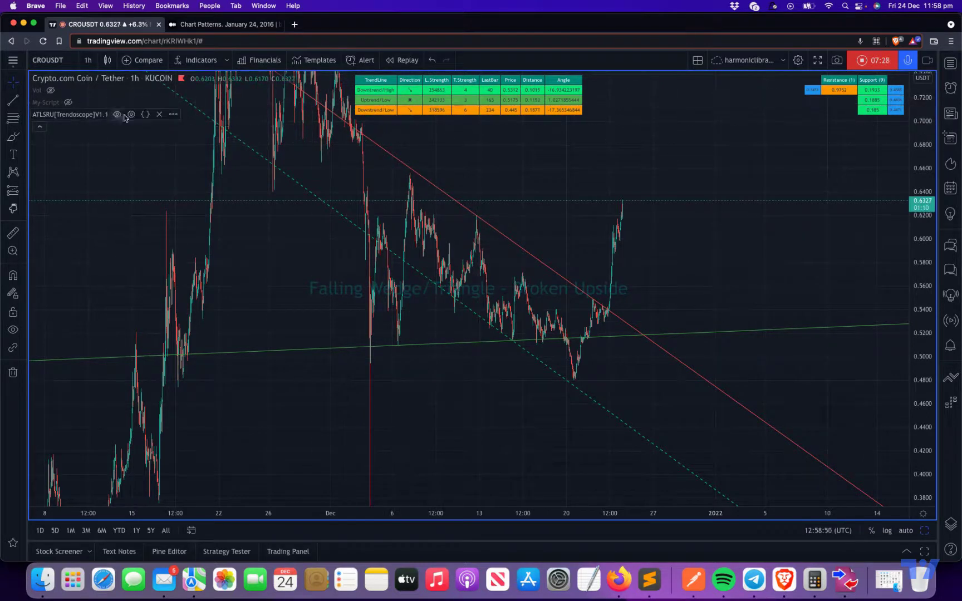
# Recheck the Sort Order choices with latest kept, and examine the price swings between the red high line and dashed low line.
pyautogui.click(131, 114)
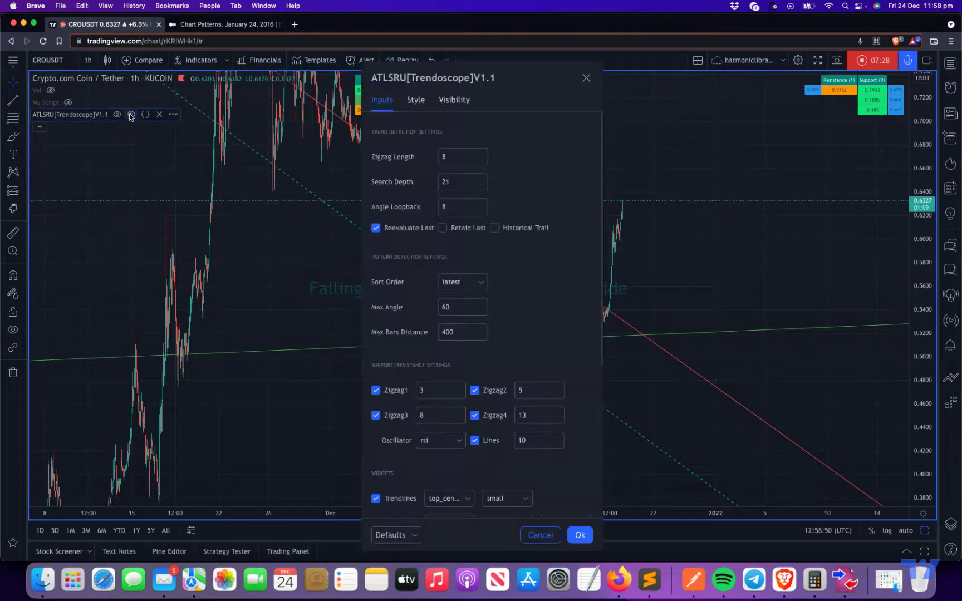
pyautogui.click(471, 284)
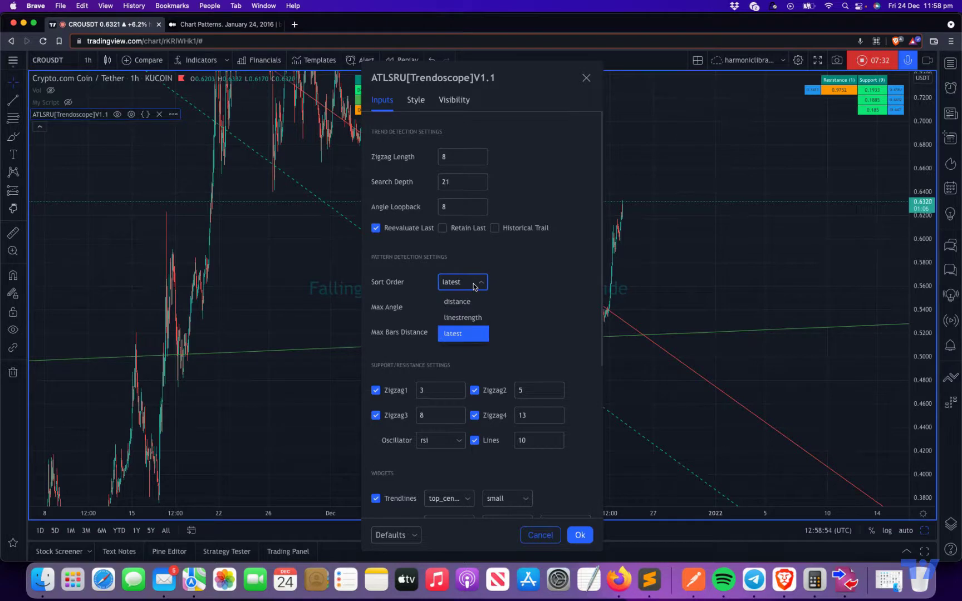
pyautogui.click(475, 287)
pyautogui.click(580, 536)
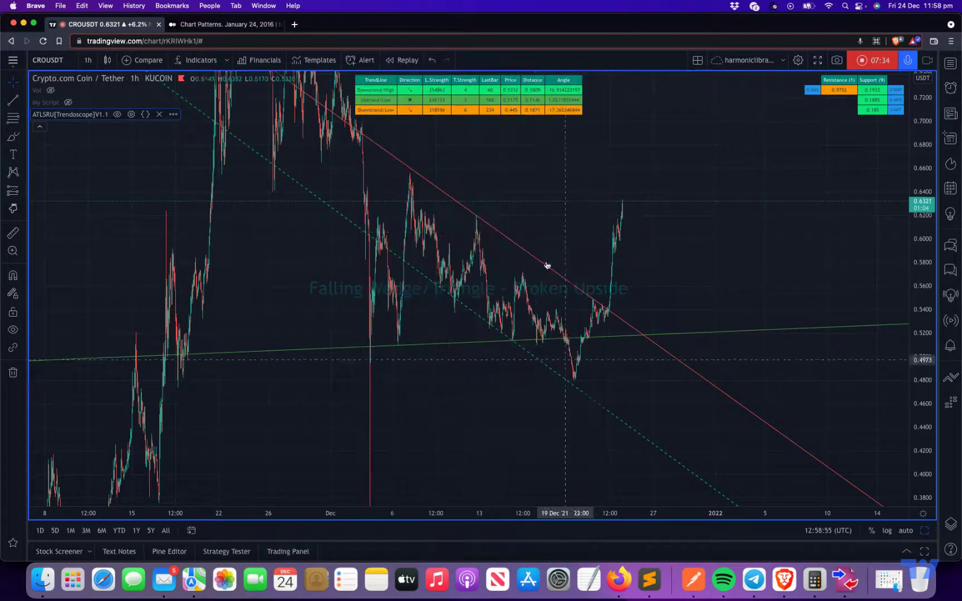
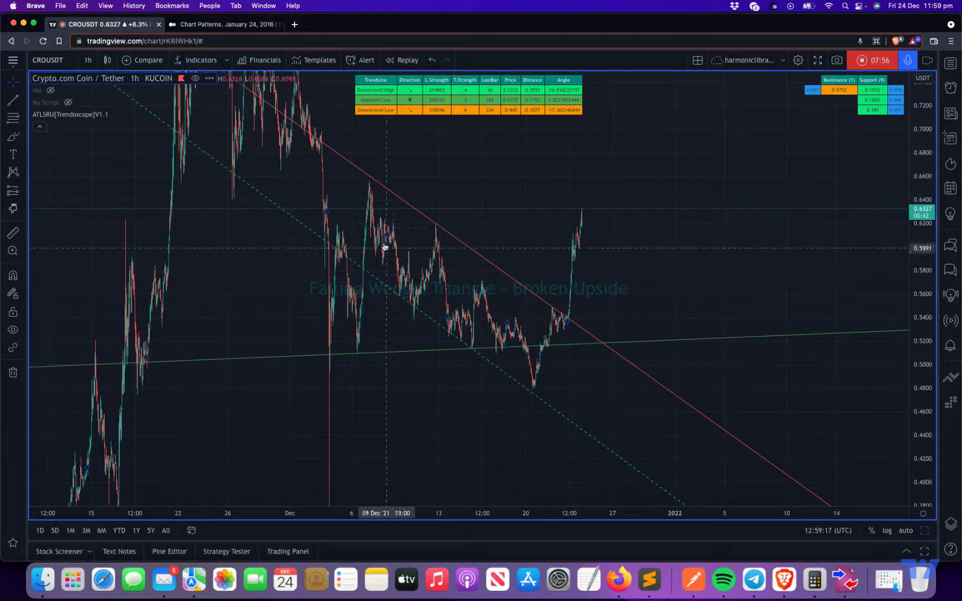
pyautogui.moveTo(537, 382); pyautogui.dragTo(497, 421)
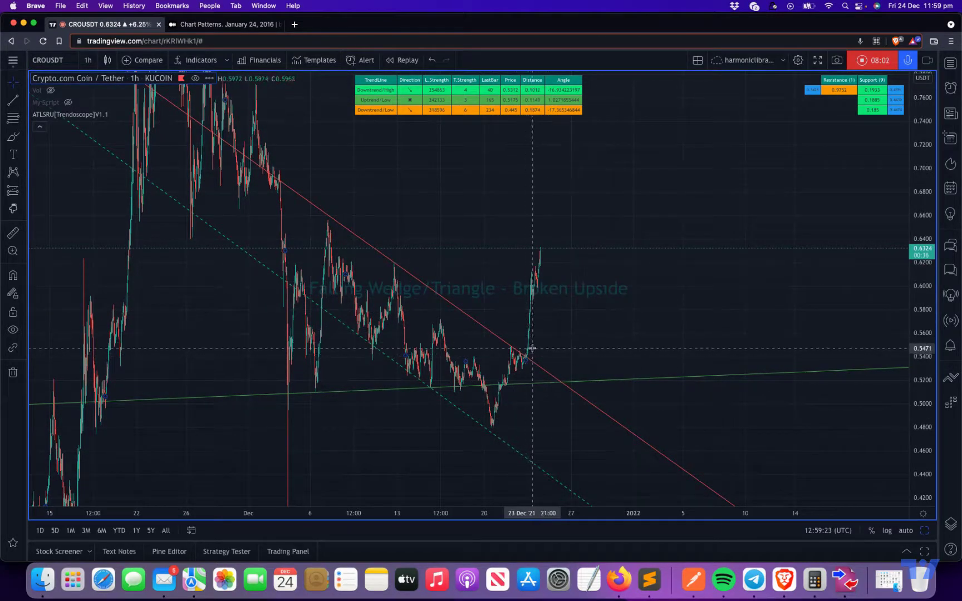
pyautogui.moveTo(549, 339); pyautogui.dragTo(601, 280)
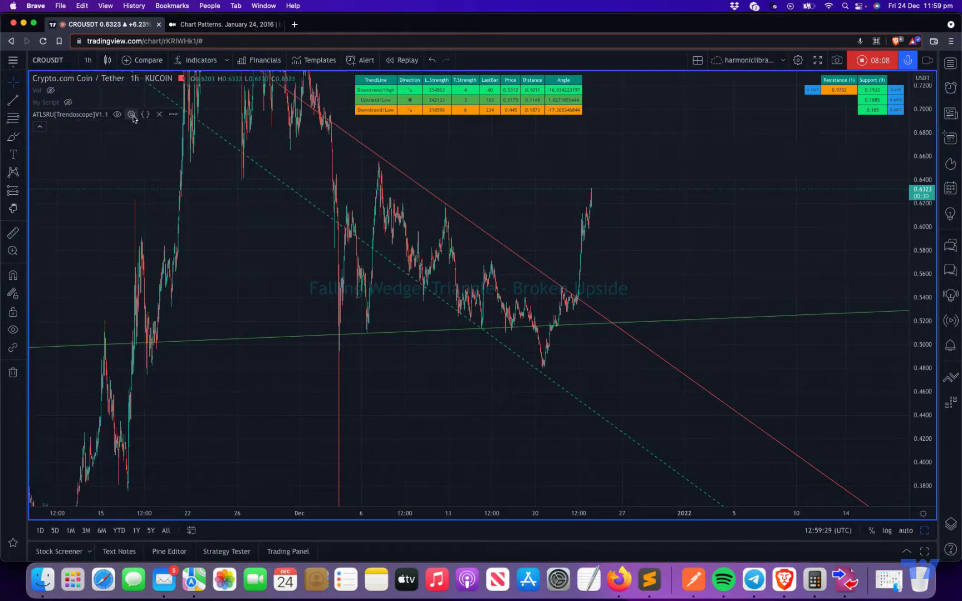
# Set the Trendoscope's Sort Order to linestrength and examine the trendline table and pattern label on the CROUSDT chart.
pyautogui.click(131, 115)
pyautogui.moveTo(466, 78); pyautogui.dragTo(733, 82)
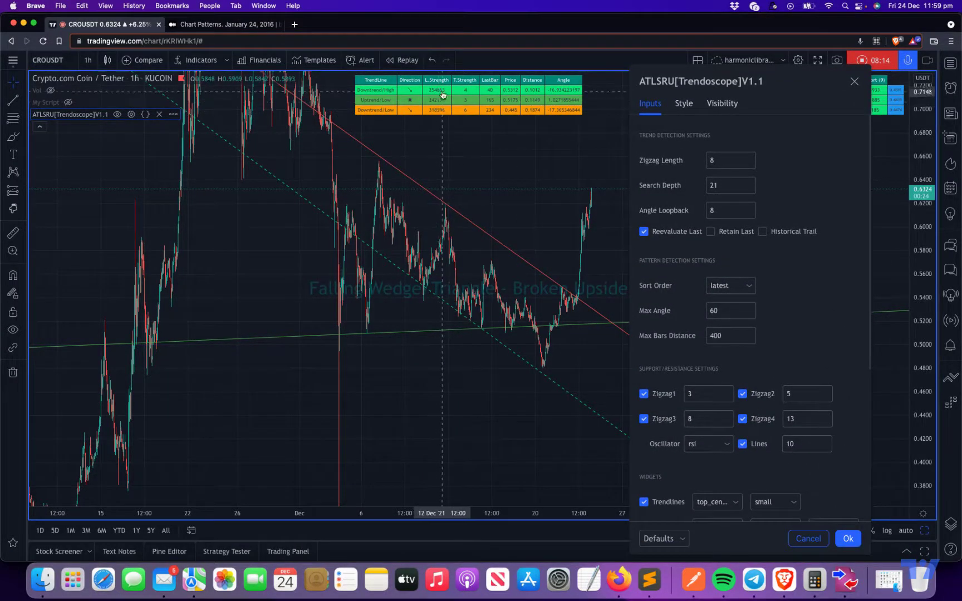
pyautogui.click(728, 289)
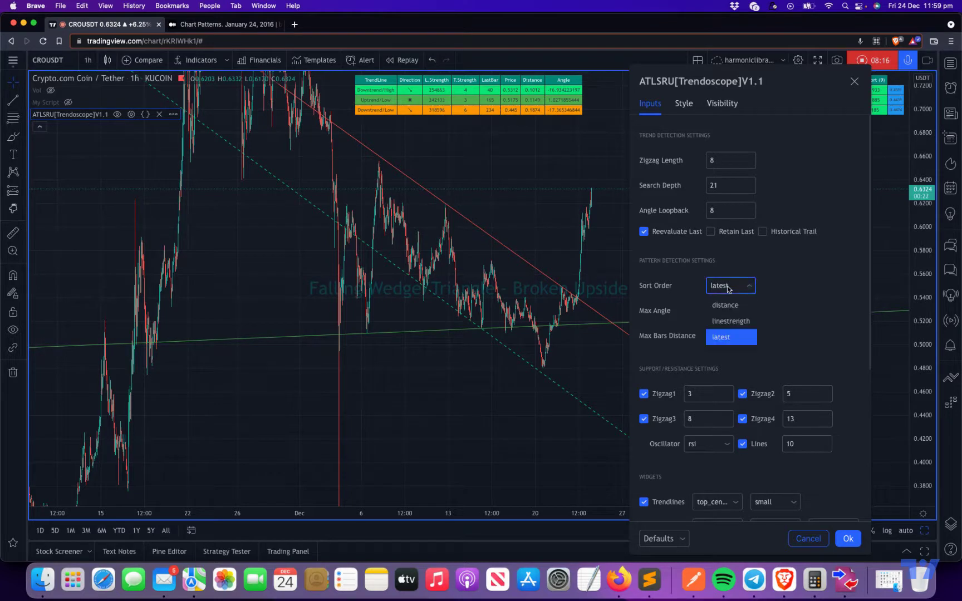
pyautogui.click(734, 320)
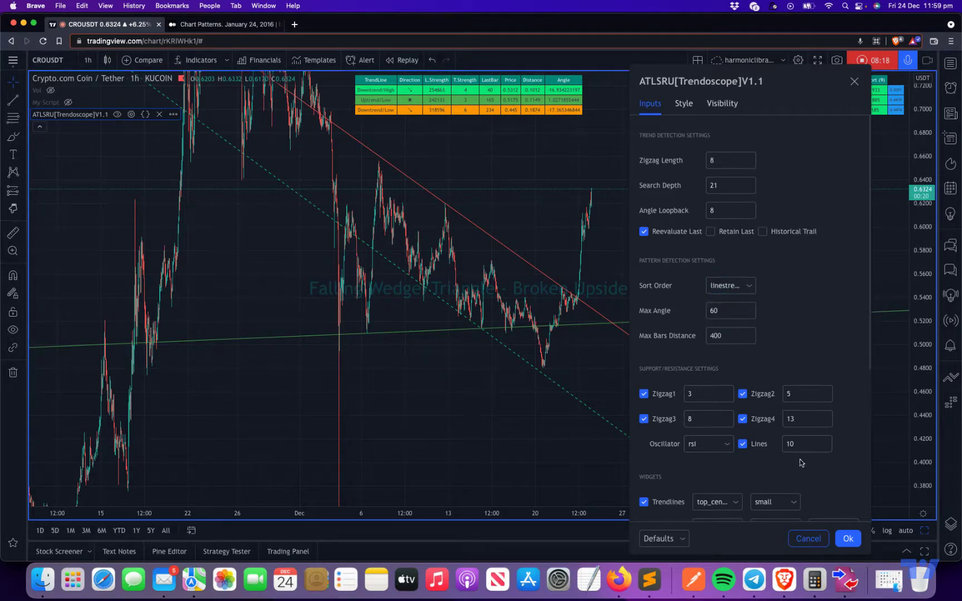
pyautogui.click(848, 539)
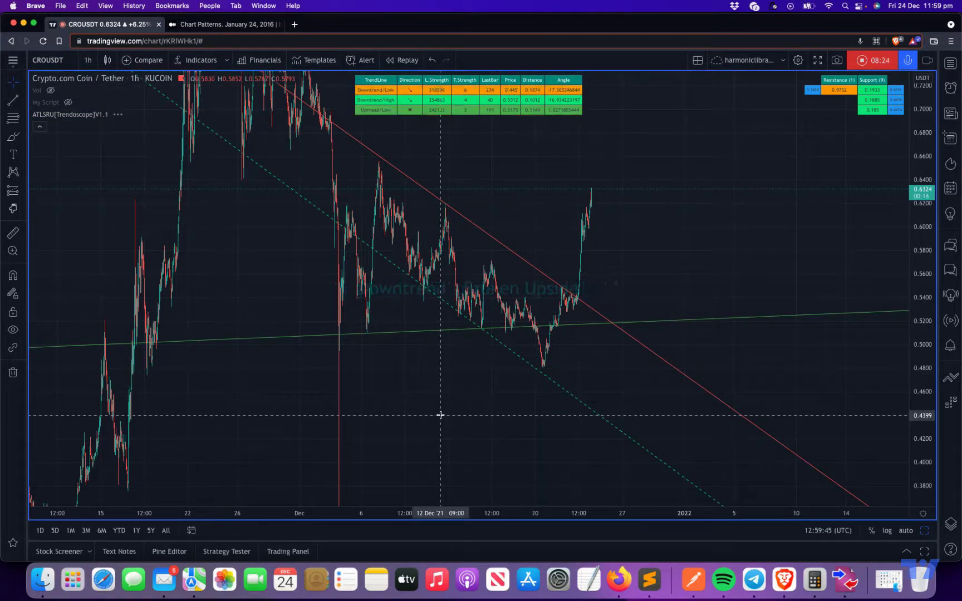
pyautogui.moveTo(418, 339); pyautogui.dragTo(356, 386)
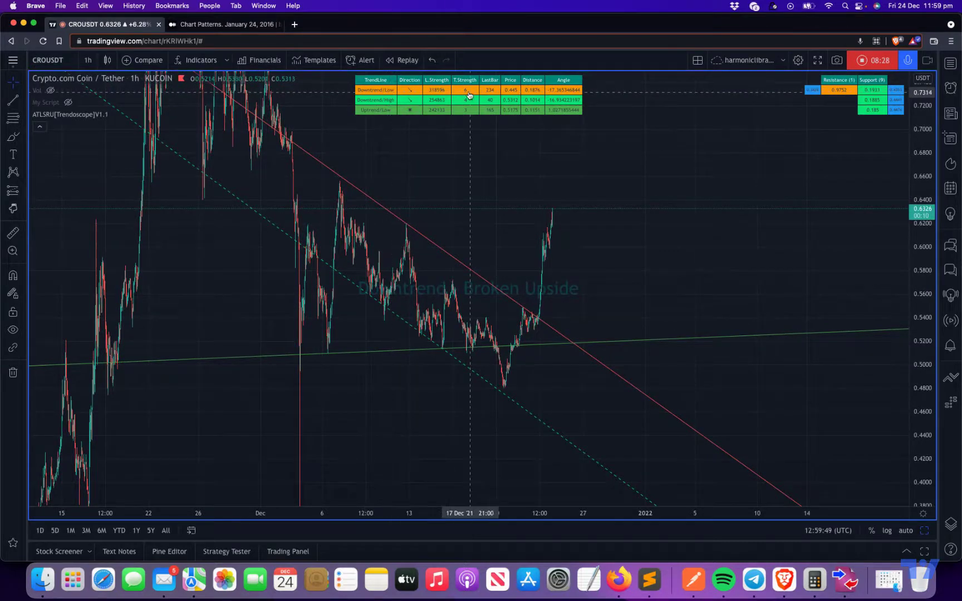
pyautogui.moveTo(412, 334); pyautogui.dragTo(496, 326)
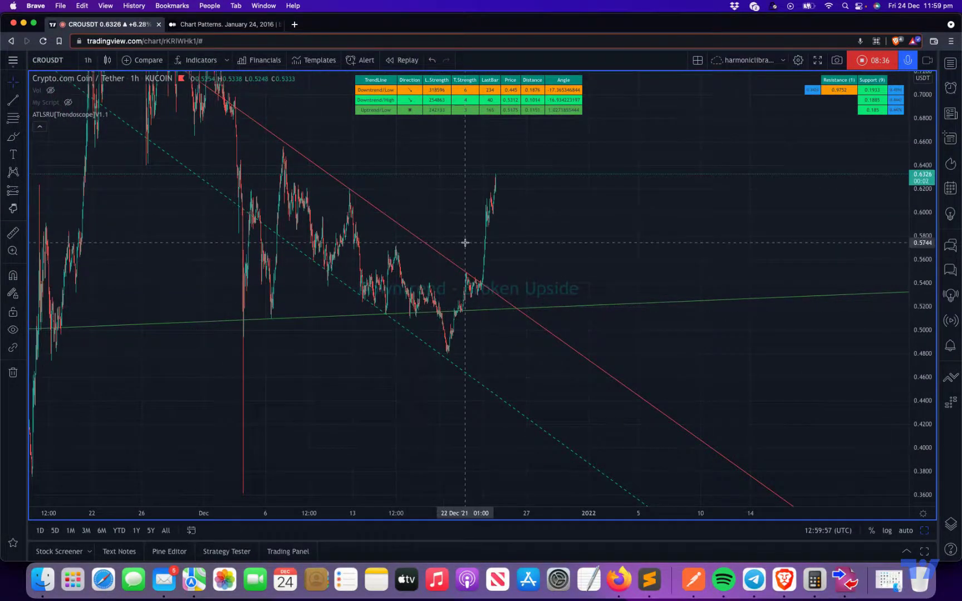
pyautogui.moveTo(445, 331); pyautogui.dragTo(556, 275)
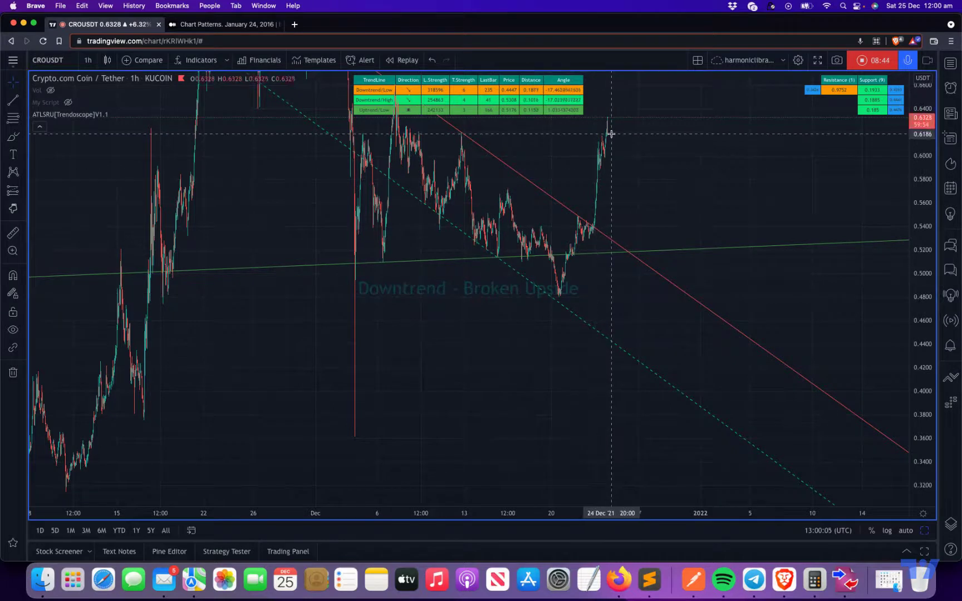
pyautogui.hscroll(3, 496, 354)
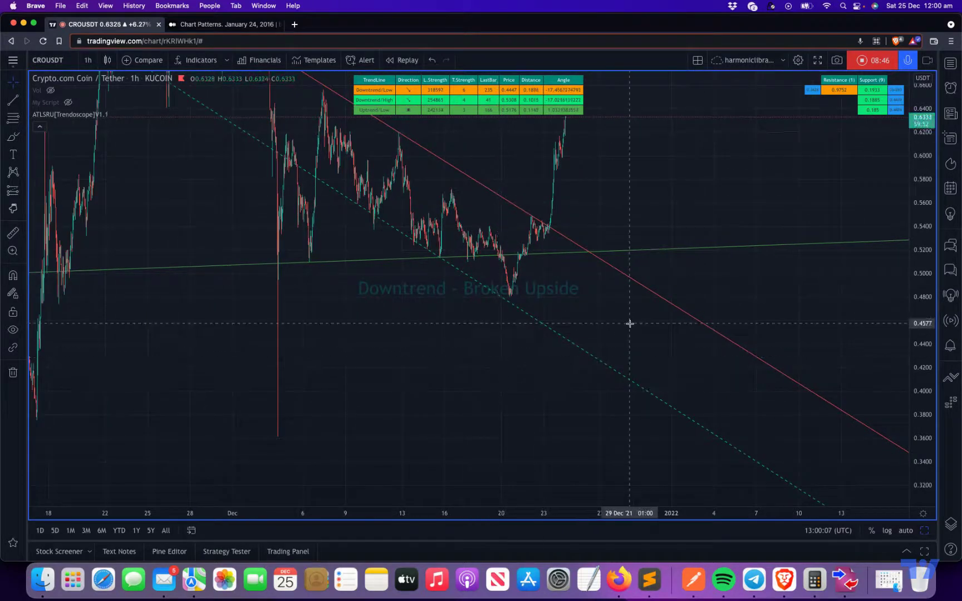
pyautogui.hscroll(2, 629, 323)
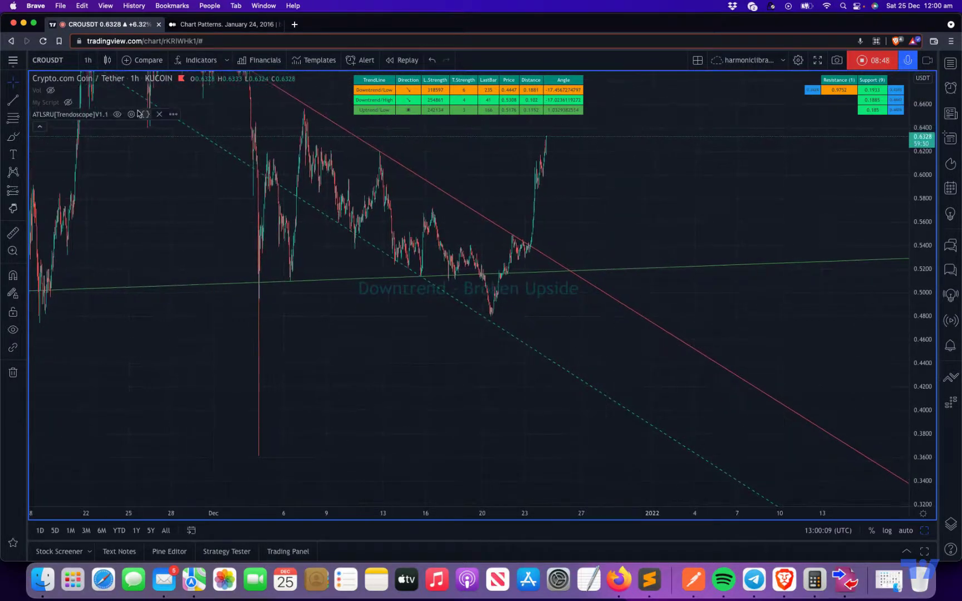
# Change the Trendoscope's Sort Order to distance and apply it to the CROUSDT chart.
pyautogui.click(131, 115)
pyautogui.click(463, 285)
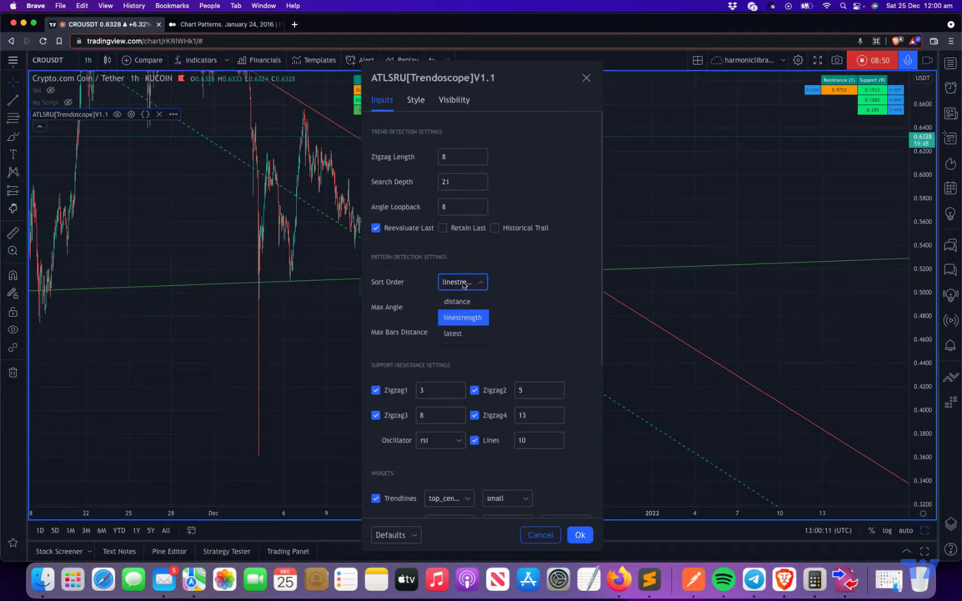
pyautogui.click(463, 302)
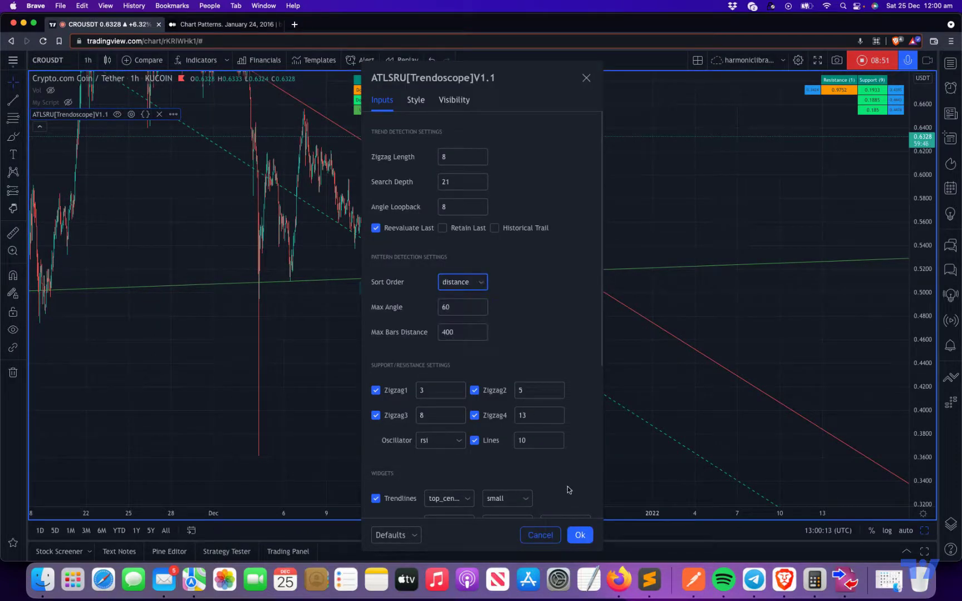
pyautogui.click(580, 535)
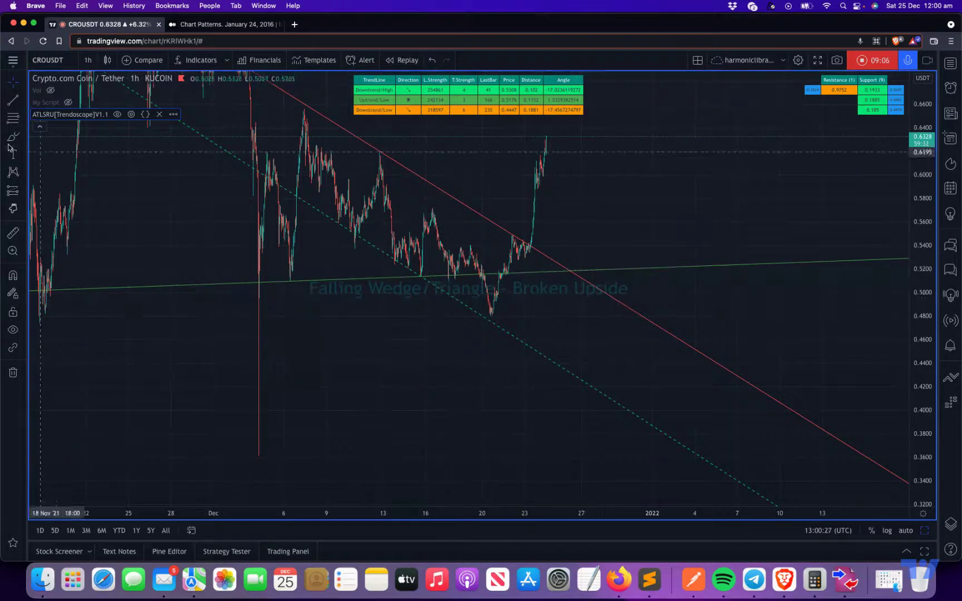
# Set the Trendoscope's Sort Order back to latest and apply it.
pyautogui.click(131, 114)
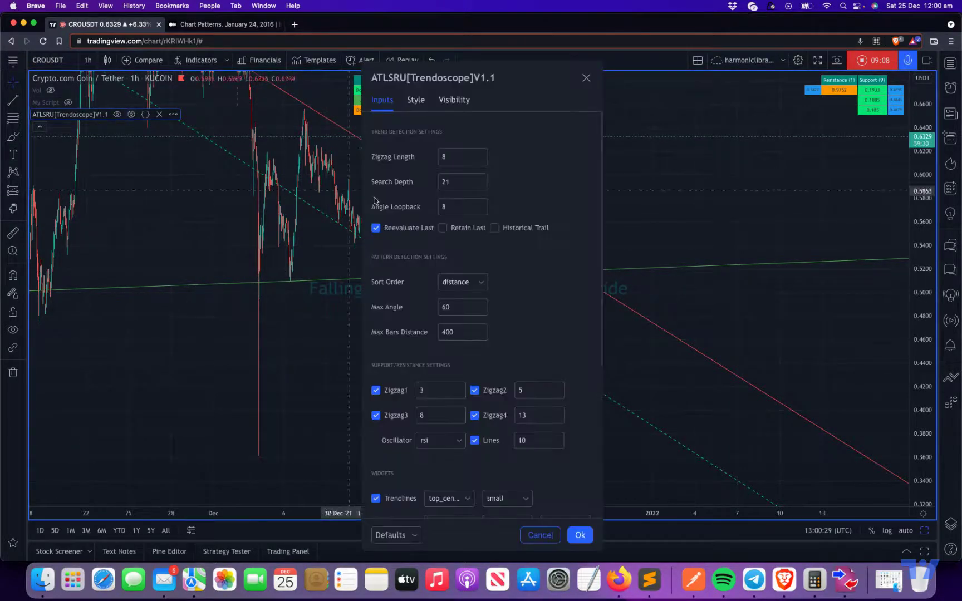
pyautogui.click(471, 282)
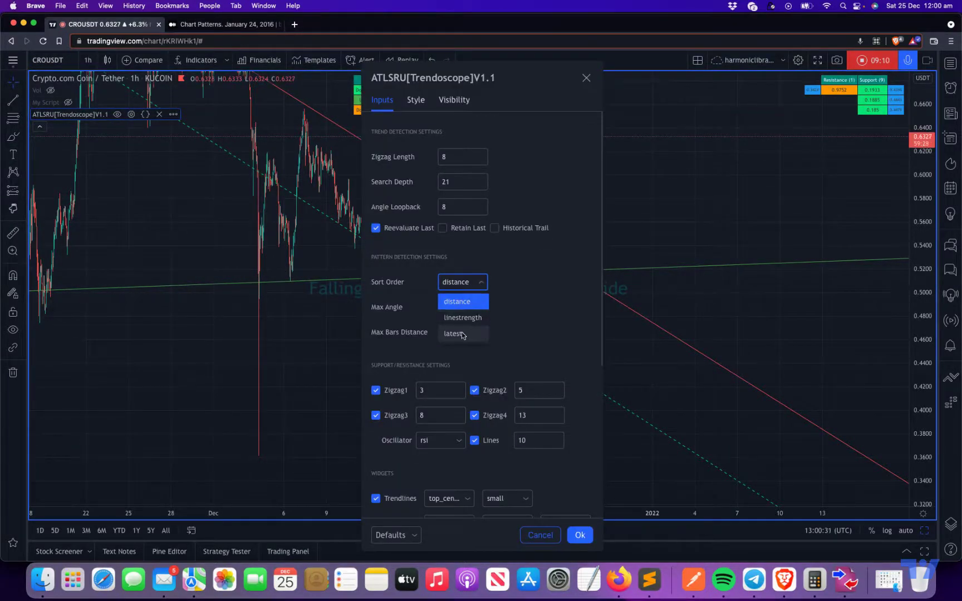
pyautogui.click(462, 334)
pyautogui.click(580, 535)
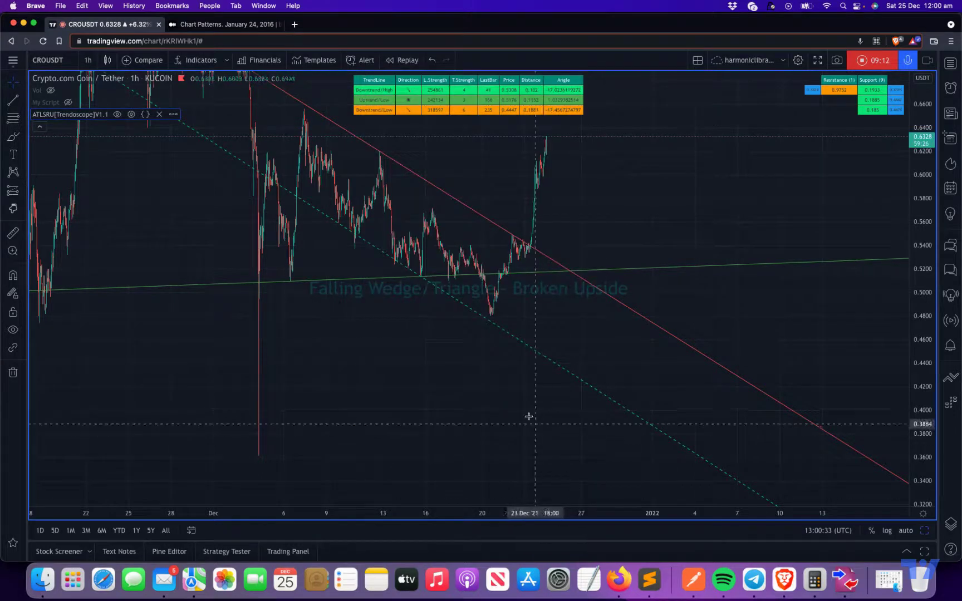
# Examine how the red high line, dashed low line and green uptrend line follow the CROUSDT swings from mid-November to late December.
pyautogui.scroll(2, 499, 402)
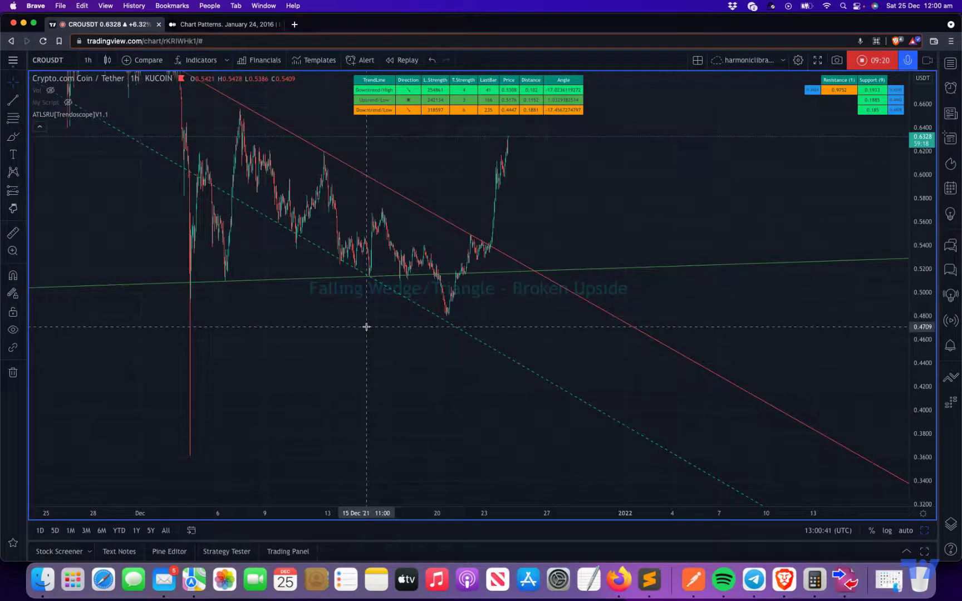
pyautogui.moveTo(365, 324); pyautogui.dragTo(457, 350)
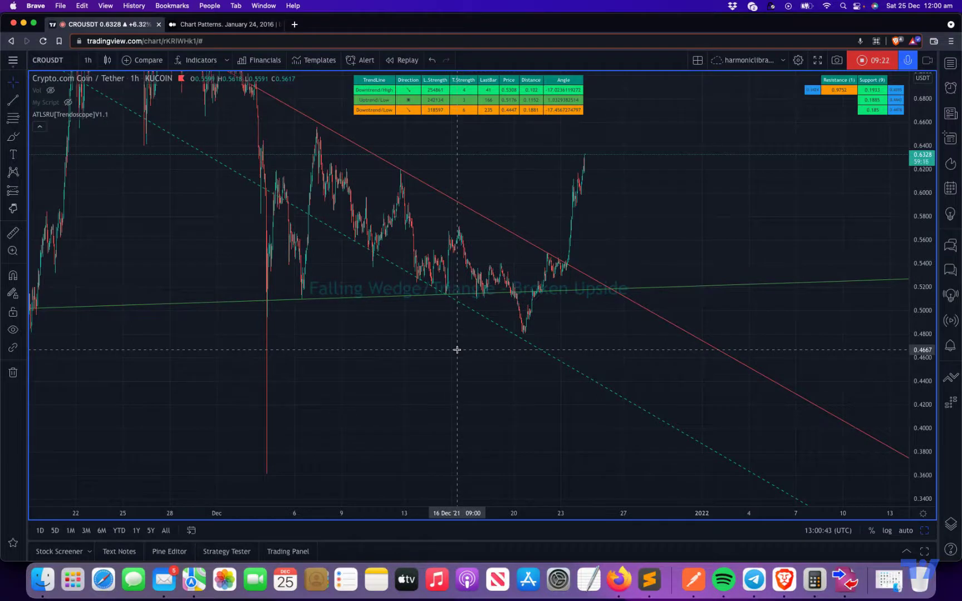
pyautogui.moveTo(457, 350); pyautogui.dragTo(460, 275)
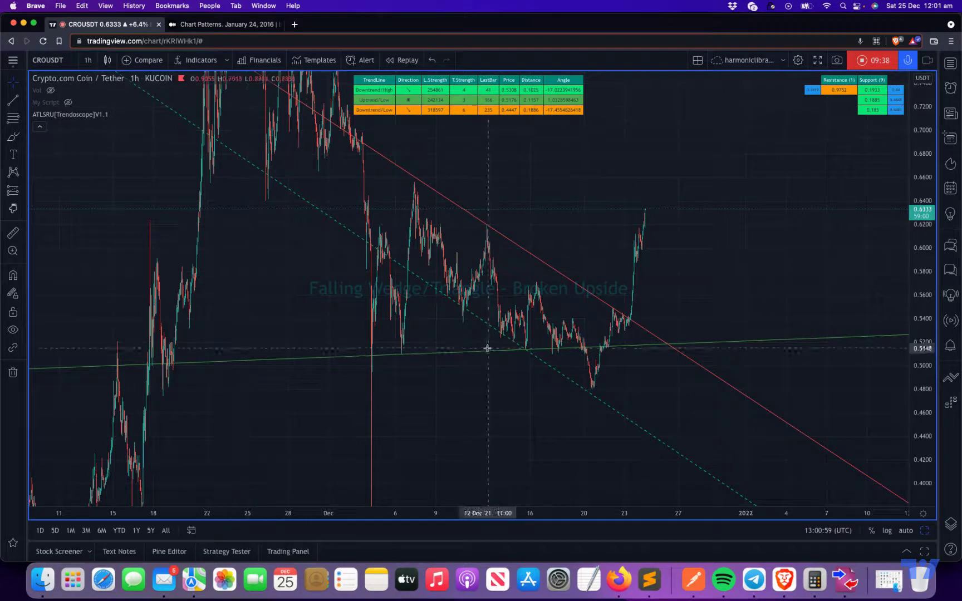
pyautogui.moveTo(306, 305); pyautogui.dragTo(433, 223)
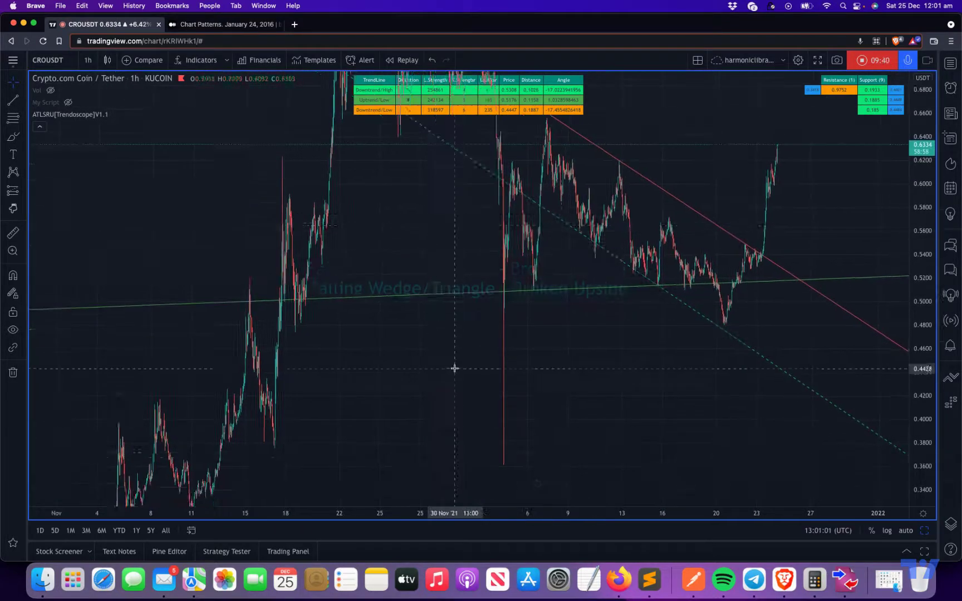
pyautogui.scroll(2, 423, 334)
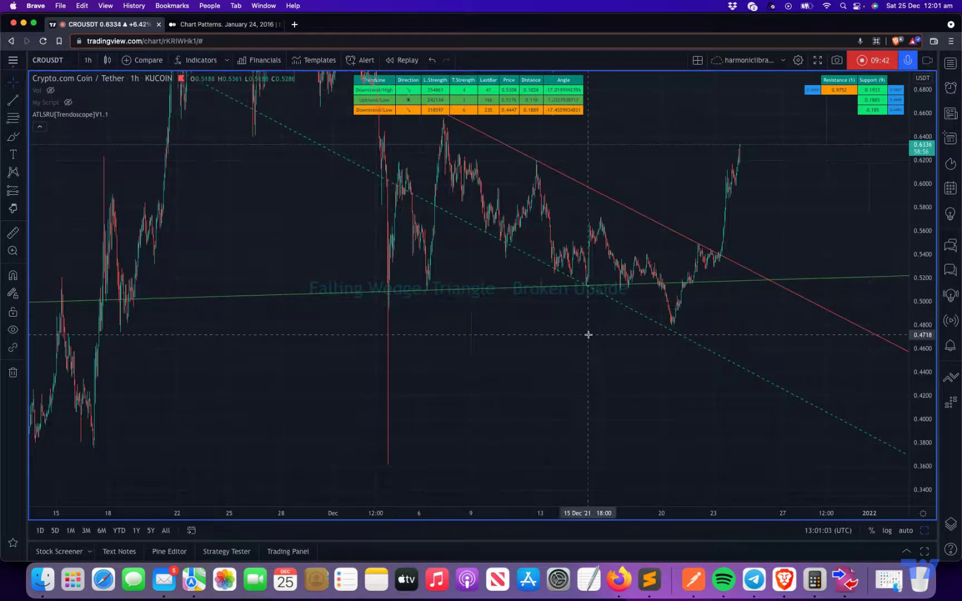
pyautogui.moveTo(588, 335); pyautogui.dragTo(468, 384)
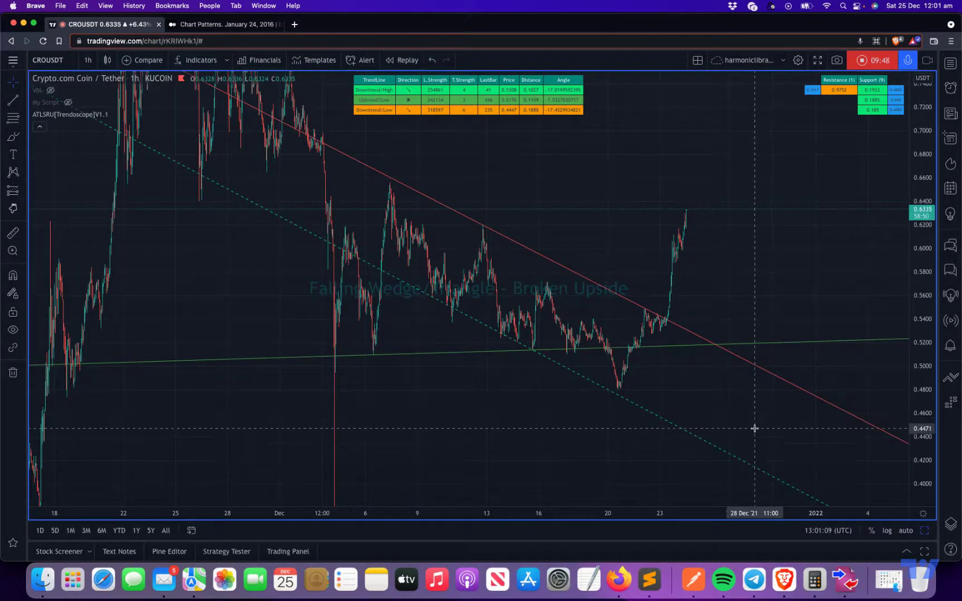
pyautogui.scroll(-2, 500, 424)
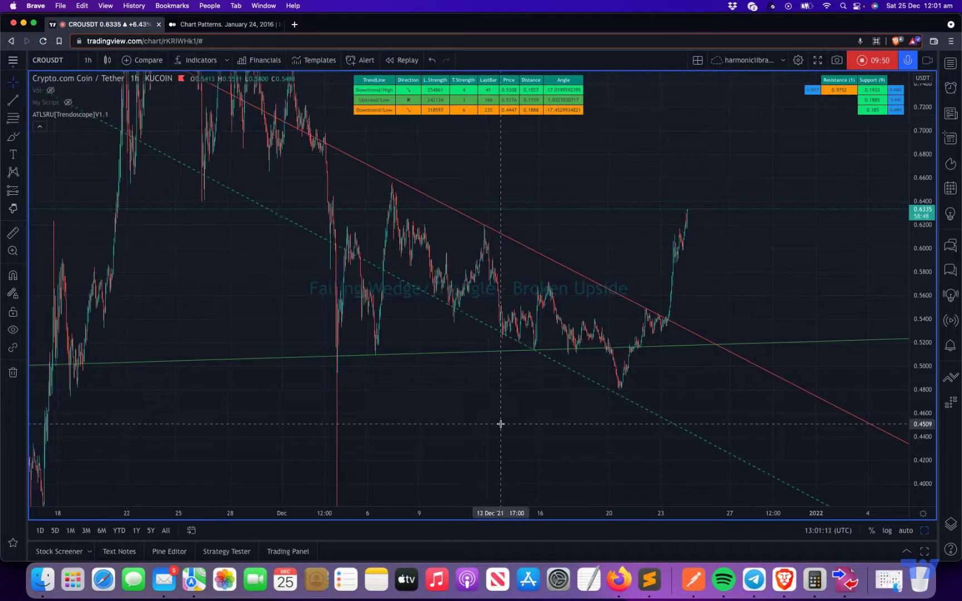
pyautogui.moveTo(751, 315); pyautogui.dragTo(743, 311)
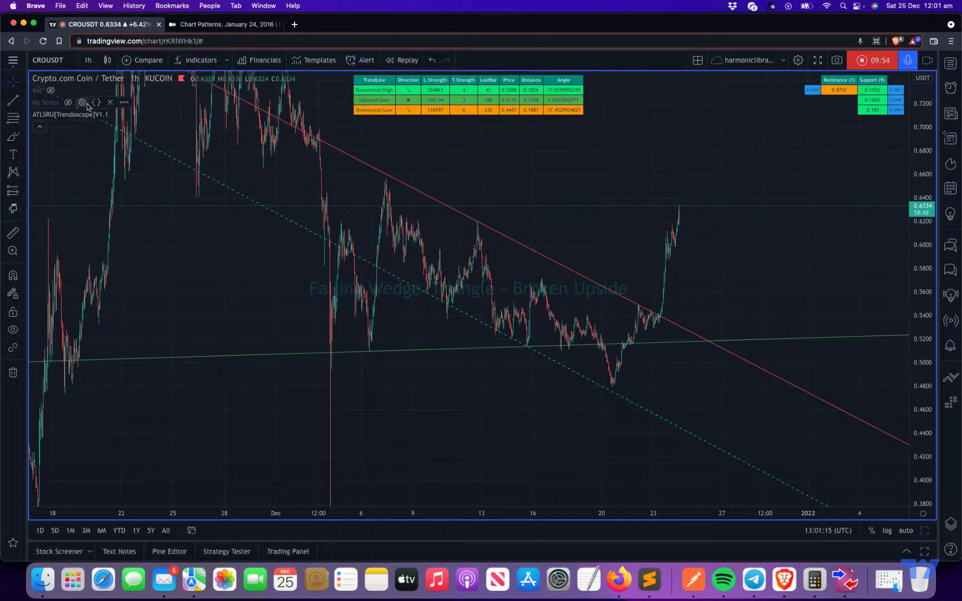
# Open the Trendoscope settings and review the pattern detection and support/resistance inputs, including the available Oscillator options.
pyautogui.click(131, 115)
pyautogui.scroll(-1, 457, 308)
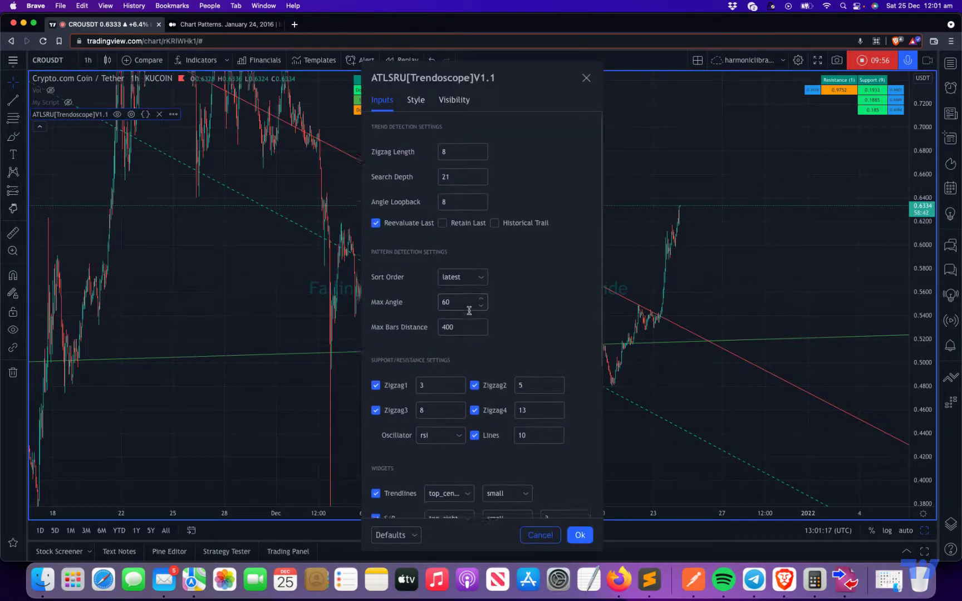
pyautogui.scroll(1, 464, 310)
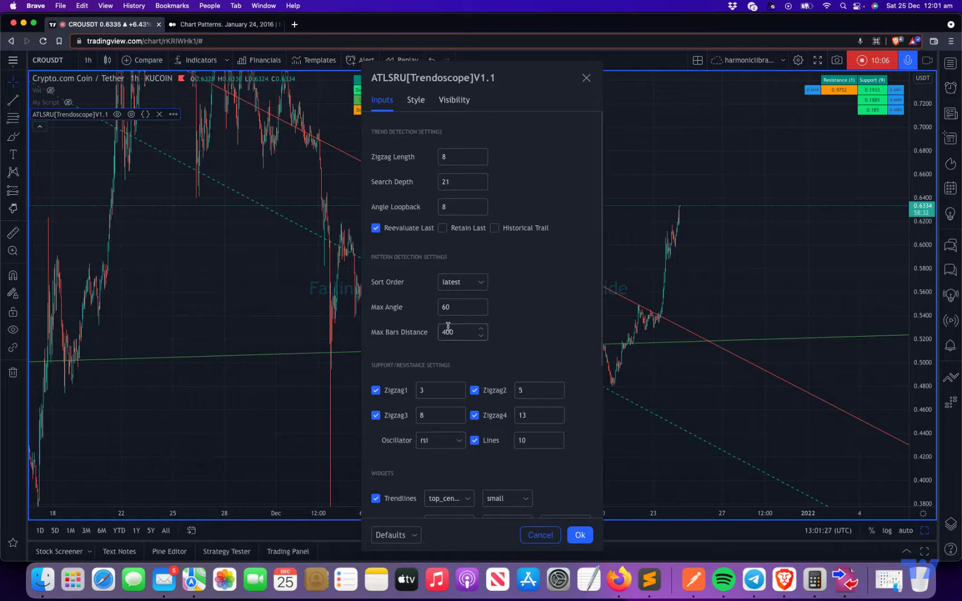
pyautogui.scroll(-2, 394, 380)
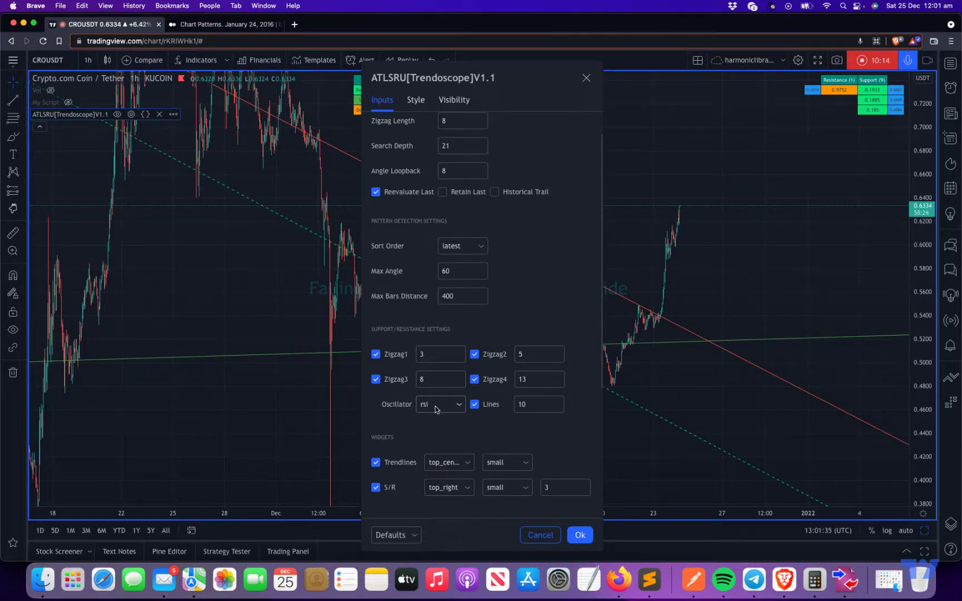
pyautogui.click(454, 409)
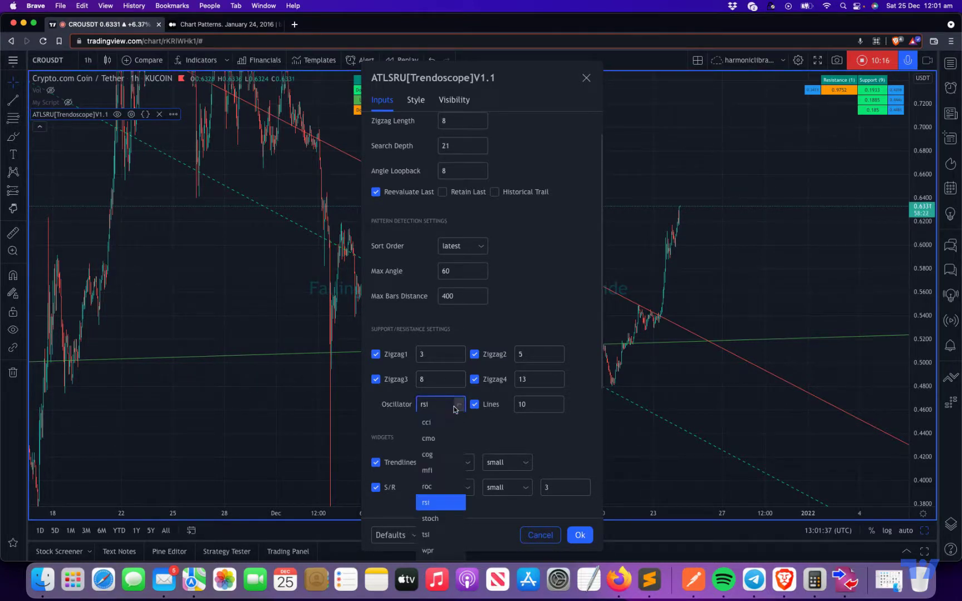
pyautogui.scroll(-2, 438, 434)
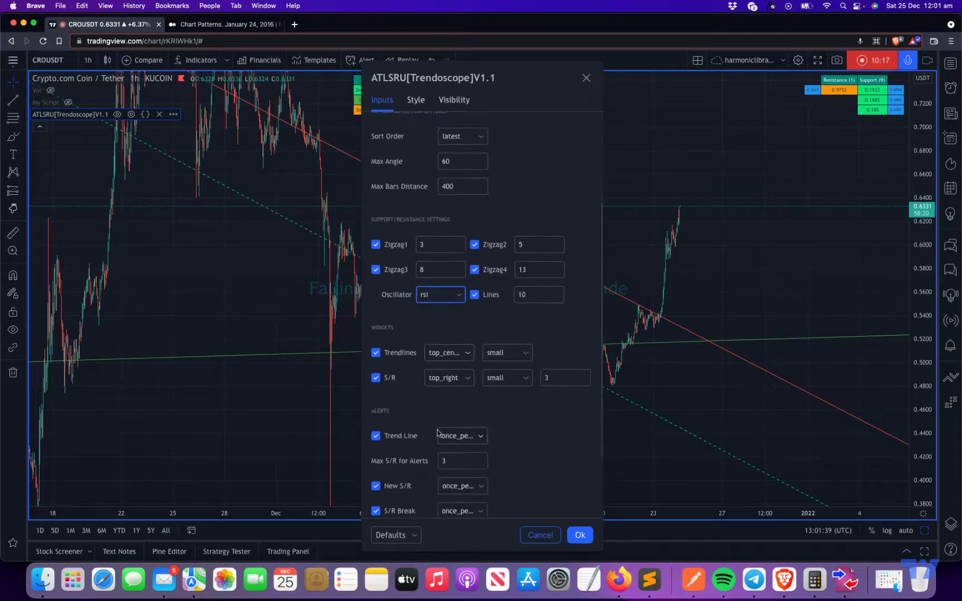
pyautogui.click(445, 301)
pyautogui.click(508, 304)
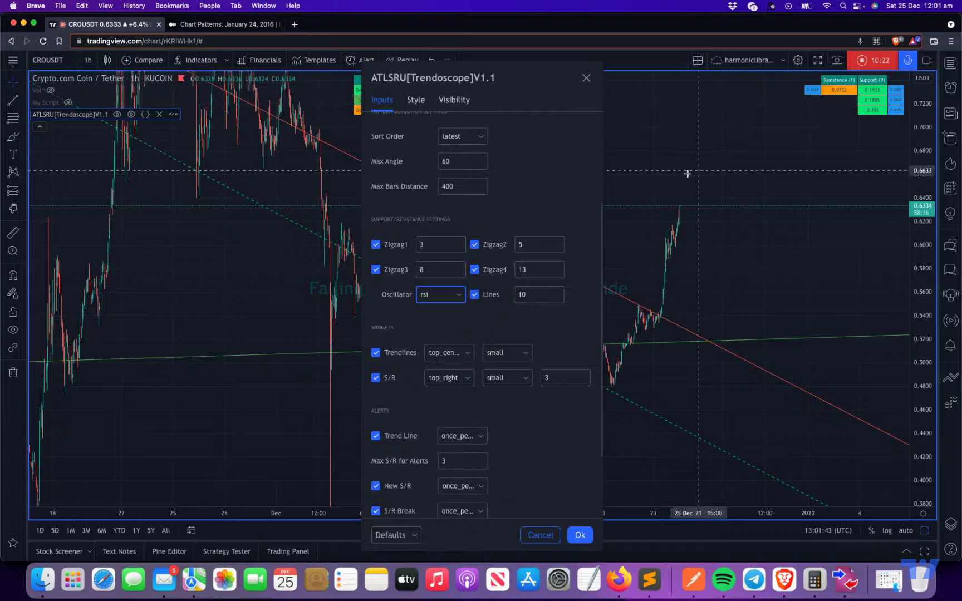
# Review the Trendoscope's remaining widget, alert and watermark inputs, and confirm the settings.
pyautogui.scroll(-2, 678, 328)
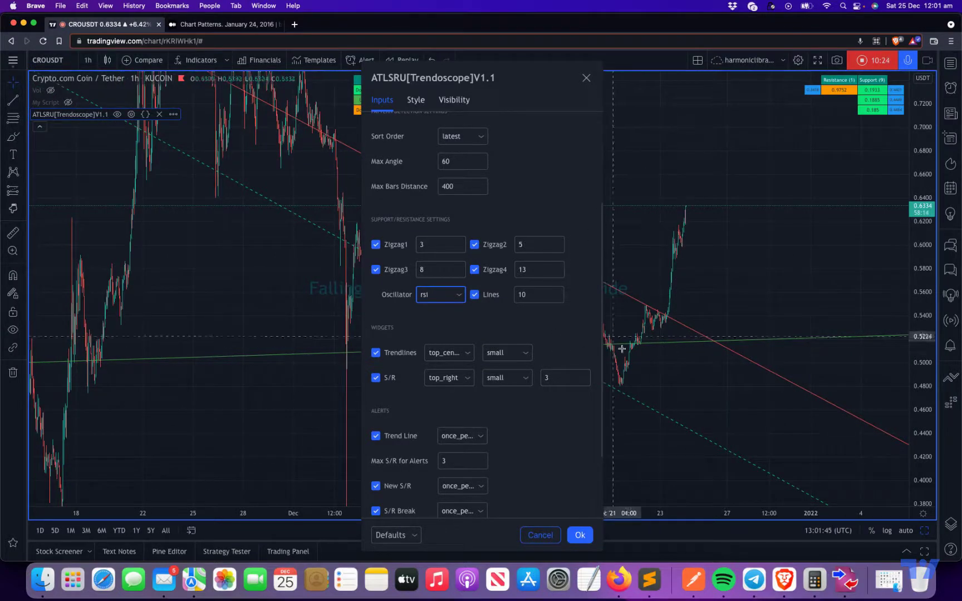
pyautogui.scroll(-1, 621, 395)
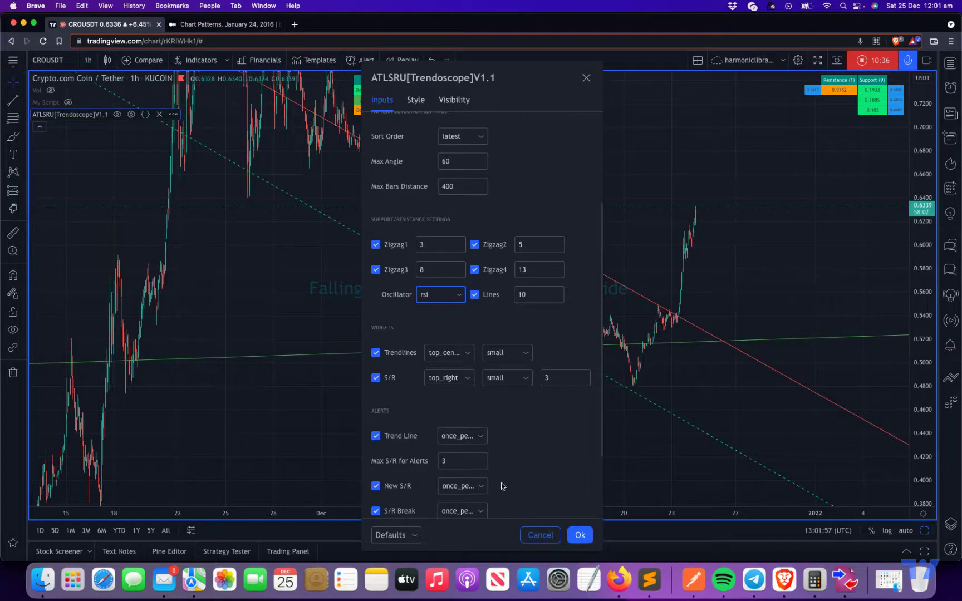
pyautogui.scroll(3, 509, 425)
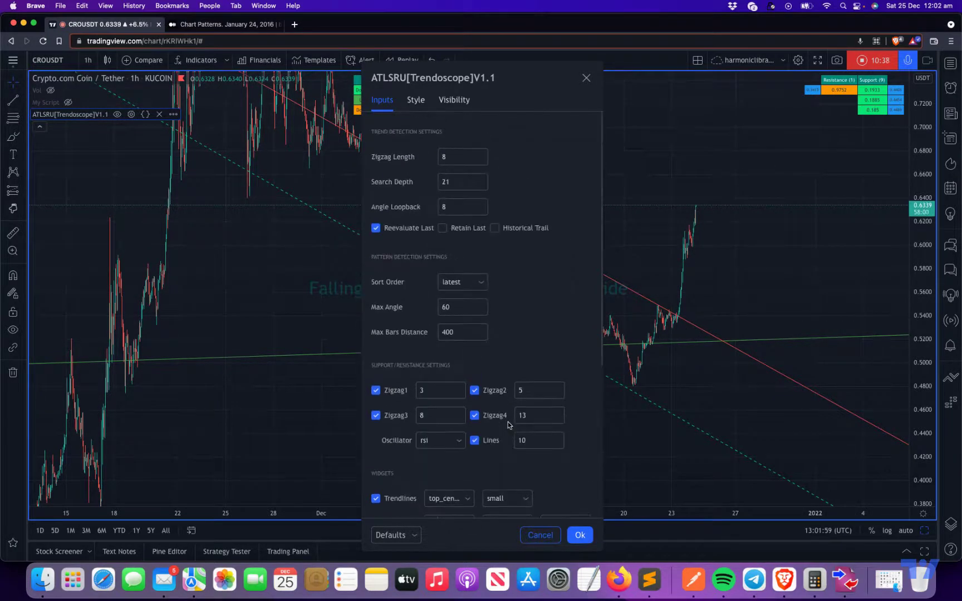
pyautogui.scroll(-5, 508, 426)
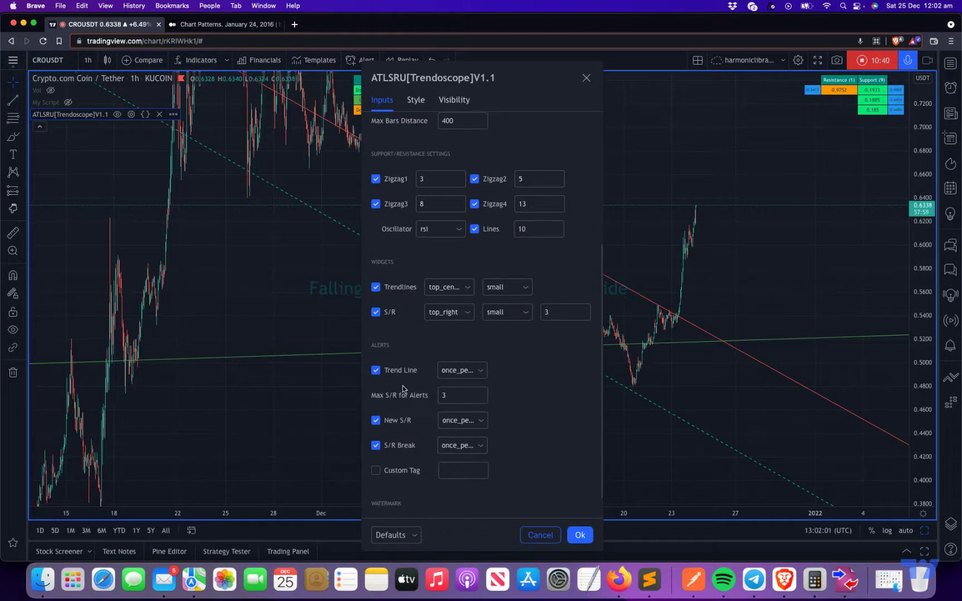
pyautogui.scroll(-2, 378, 354)
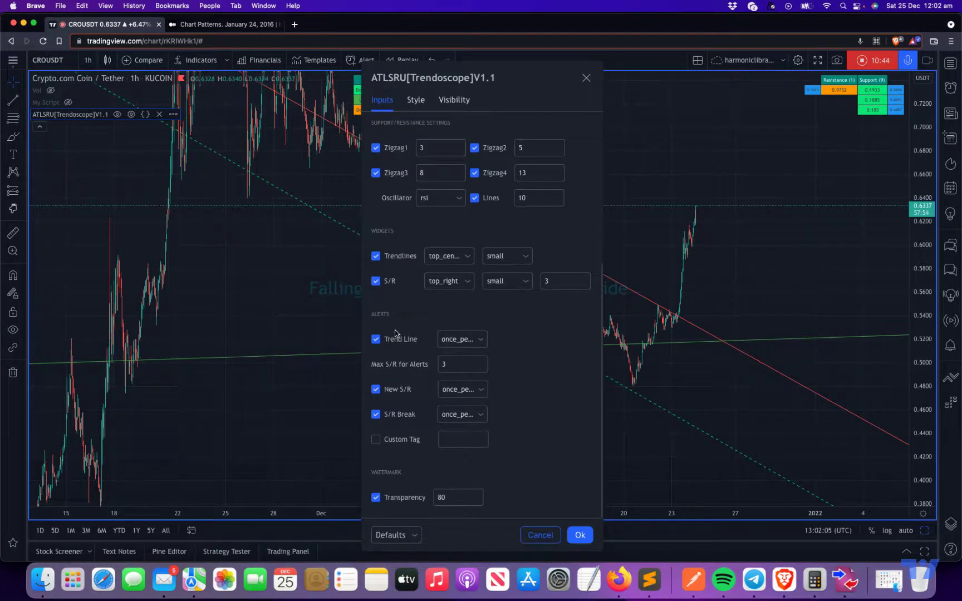
pyautogui.click(580, 535)
# Examine the wedge trendlines and the late-December breakout across a wider, rescaled range of the CROUSDT chart.
pyautogui.moveTo(267, 317); pyautogui.dragTo(358, 288)
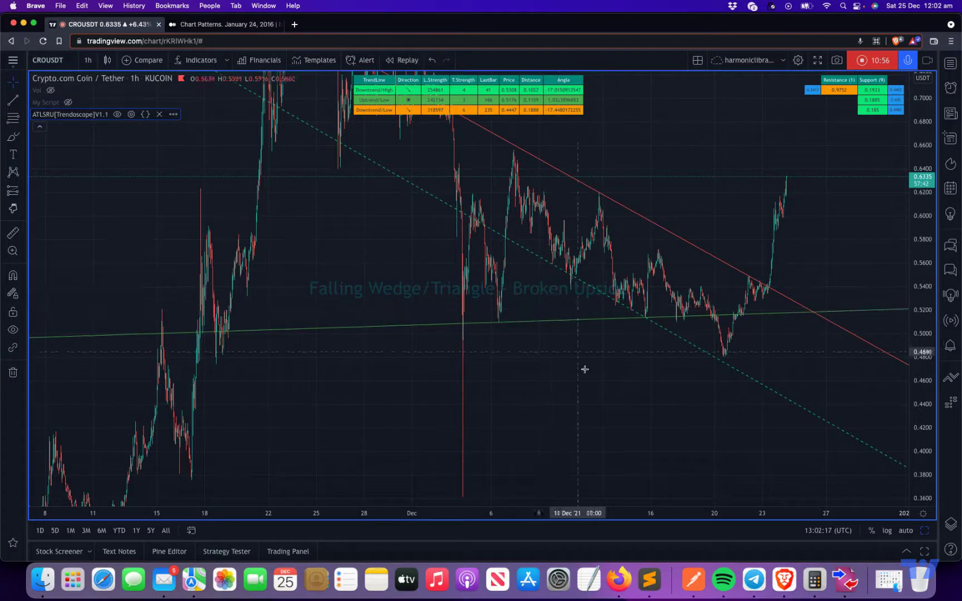
pyautogui.moveTo(557, 298); pyautogui.dragTo(373, 333)
pyautogui.moveTo(919, 437); pyautogui.dragTo(919, 456)
pyautogui.hscroll(-2, 557, 334)
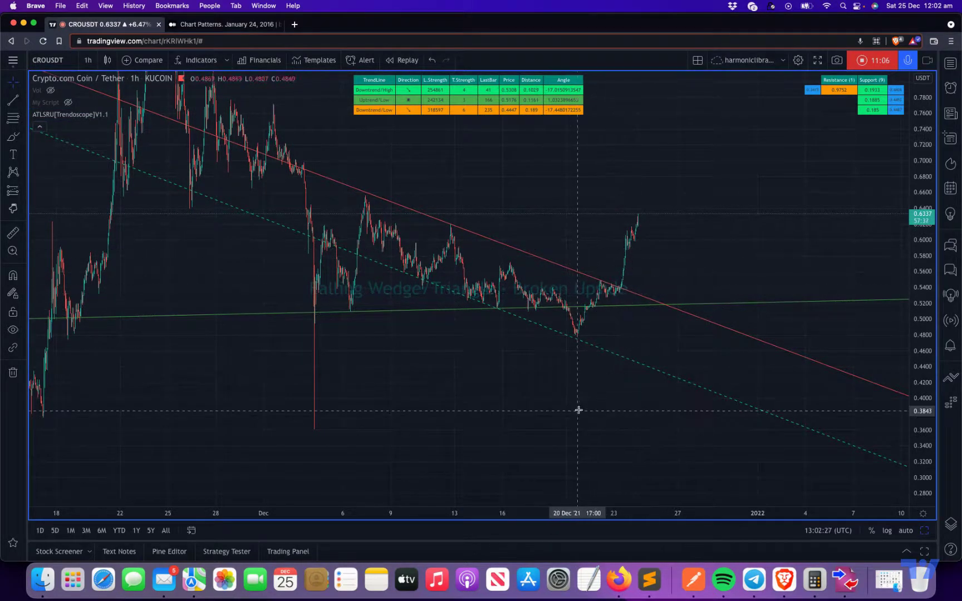
pyautogui.scroll(-3, 719, 380)
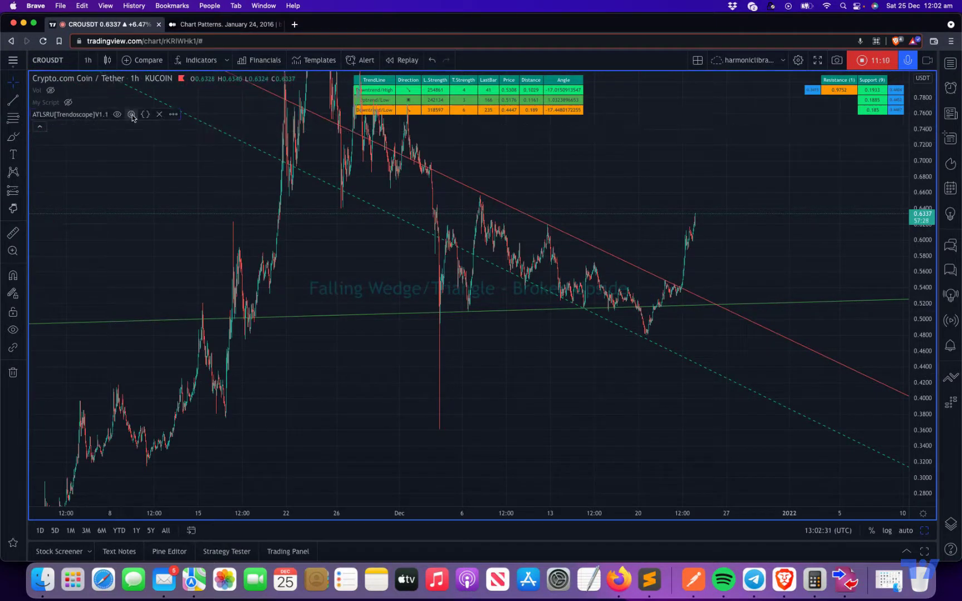
# Reopen the Trendoscope settings and inspect the alert frequency options for New S/R.
pyautogui.click(131, 115)
pyautogui.scroll(-1, 454, 402)
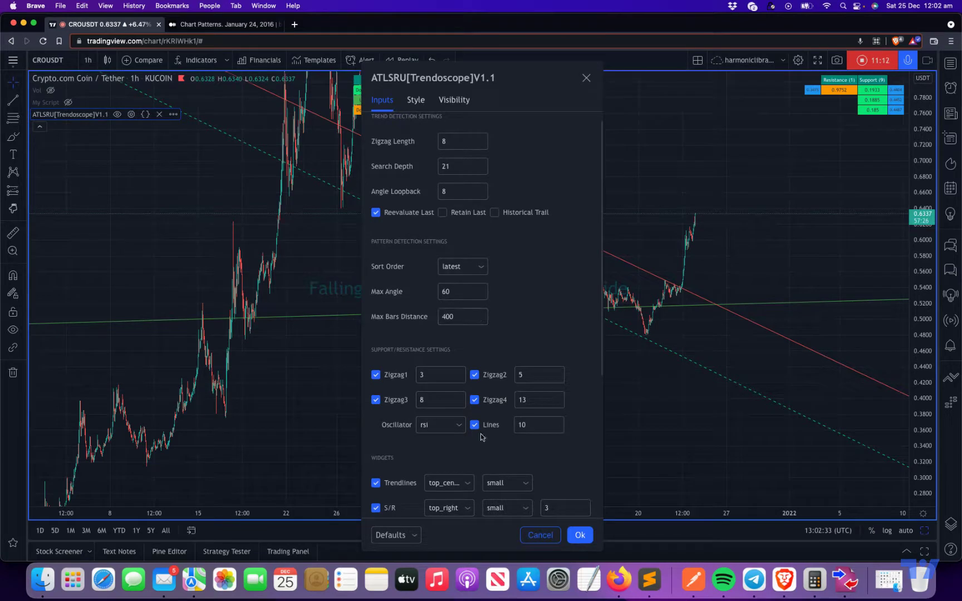
pyautogui.scroll(-3, 482, 437)
pyautogui.scroll(-10, 421, 379)
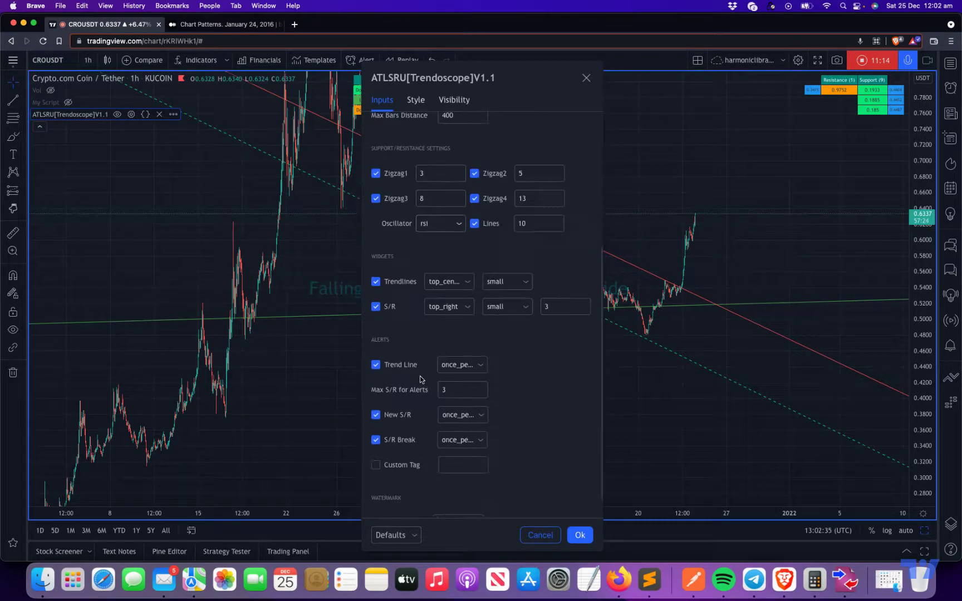
pyautogui.click(450, 419)
pyautogui.click(451, 420)
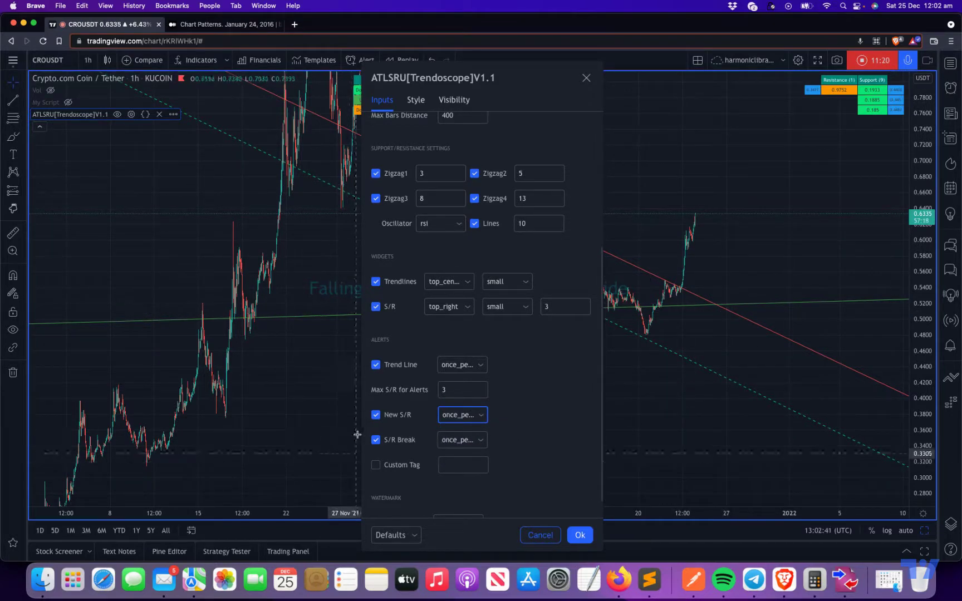
# Inspect the S/R Break alert frequency options and the Max S/R for Alerts value.
pyautogui.click(465, 444)
pyautogui.click(464, 444)
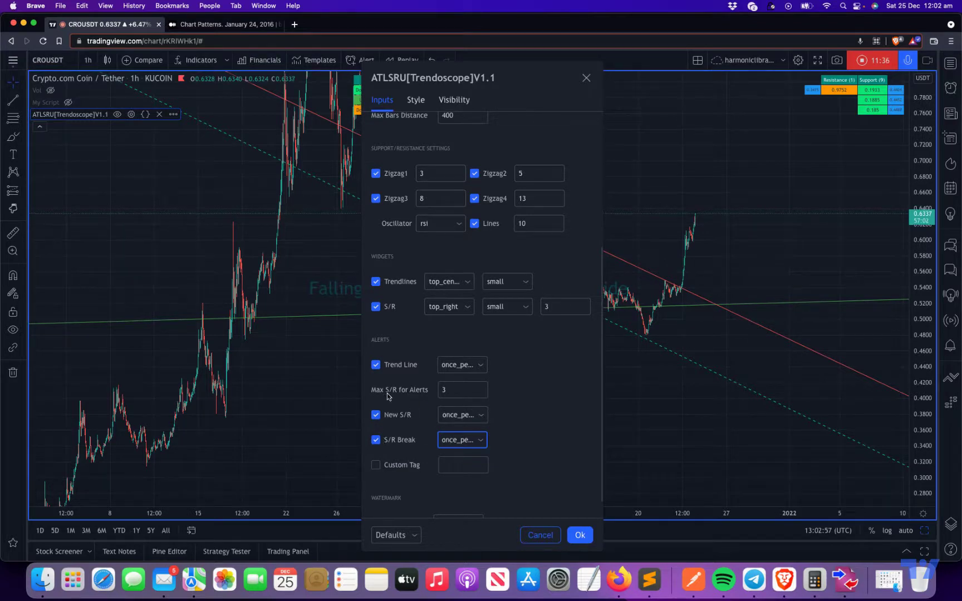
pyautogui.click(468, 392)
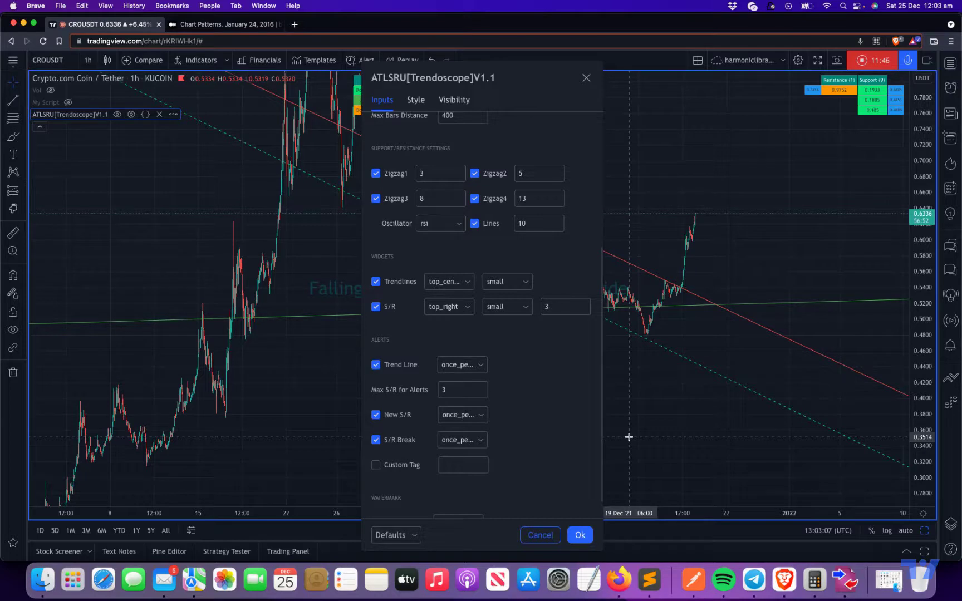
pyautogui.click(468, 392)
pyautogui.click(521, 430)
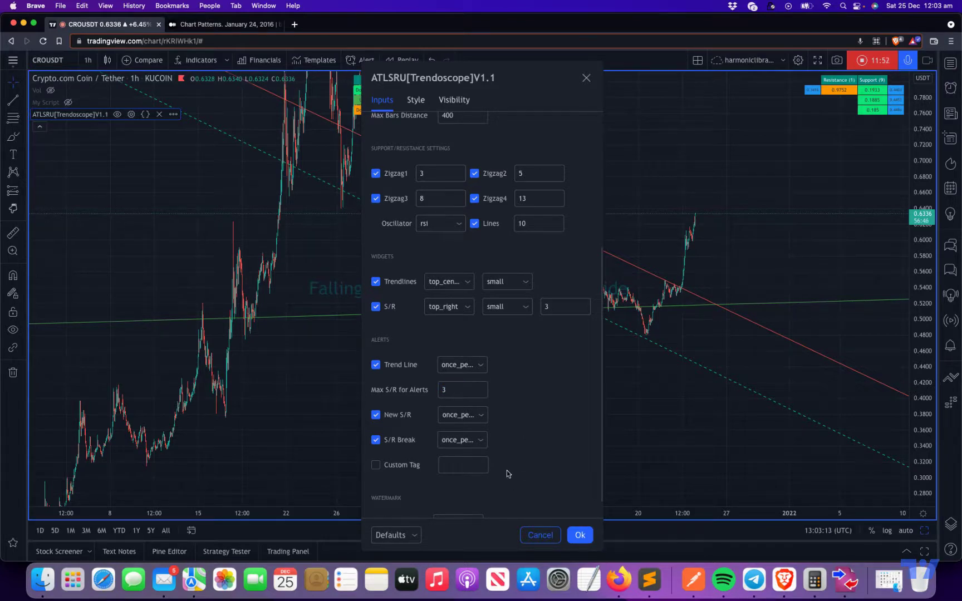
# Check the Custom Tag alert input and the watermark Transparency setting, and leave the Trendoscope settings without applying anything.
pyautogui.scroll(-1, 507, 471)
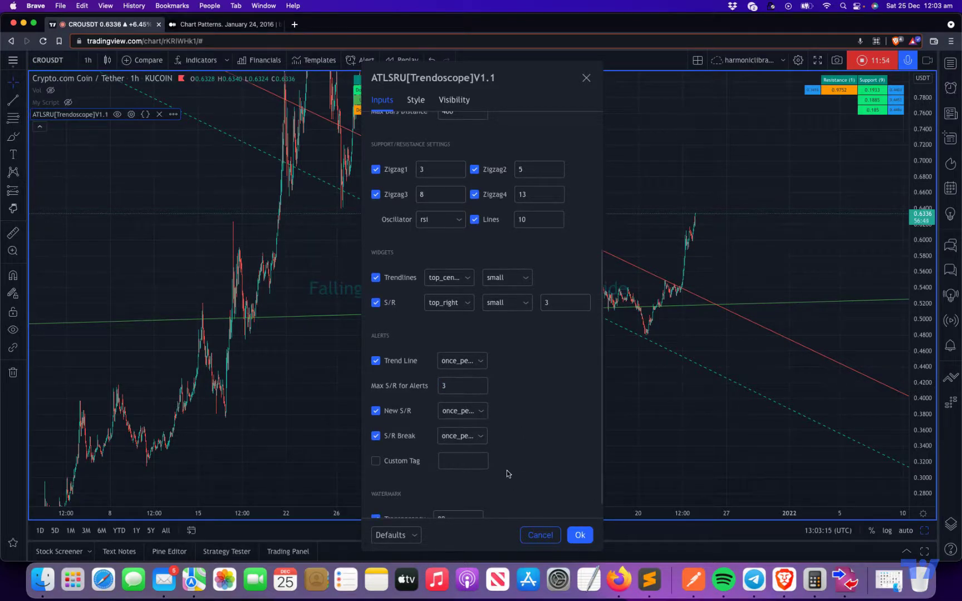
pyautogui.scroll(-1, 507, 470)
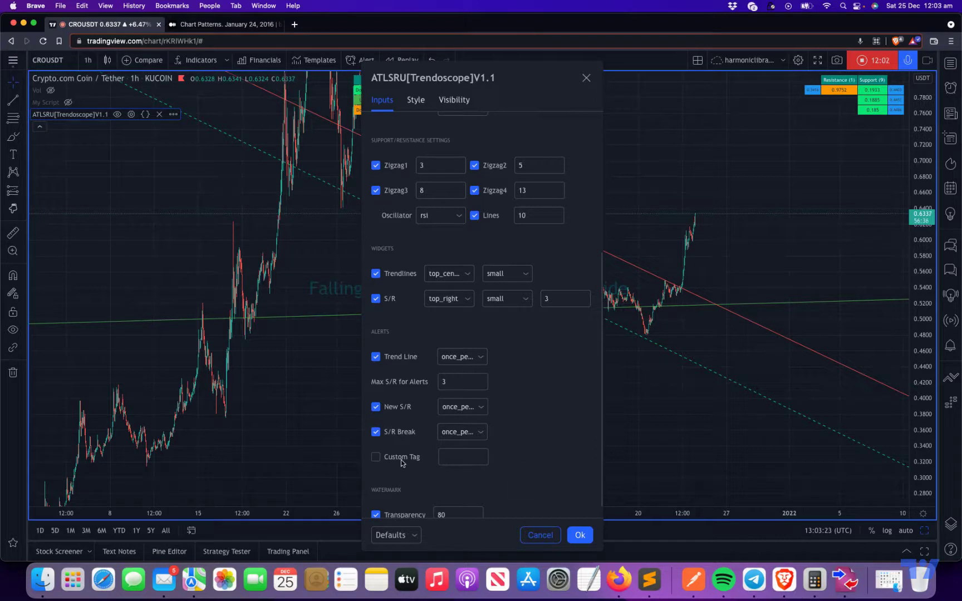
pyautogui.click(470, 460)
pyautogui.click(546, 457)
pyautogui.click(546, 537)
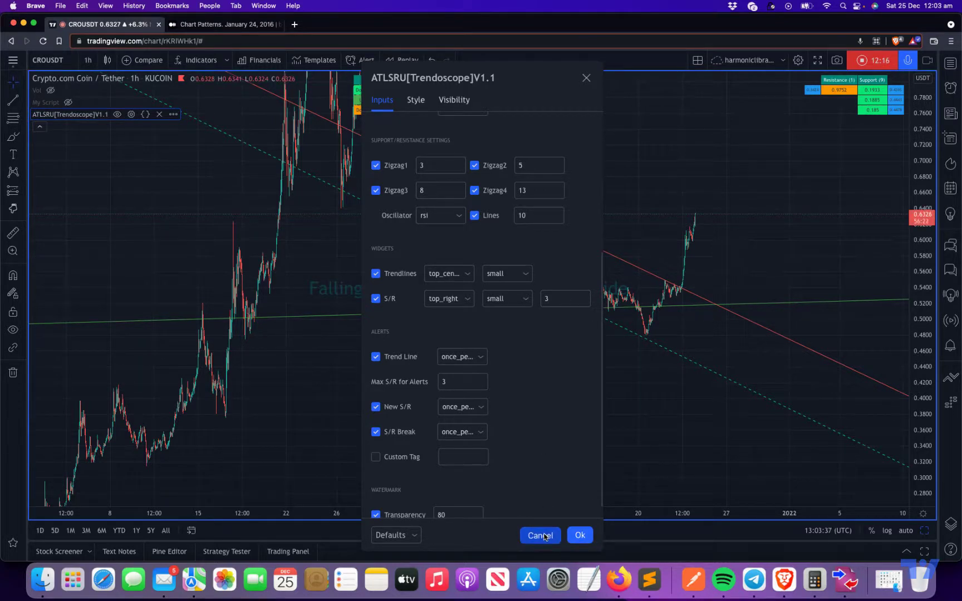
pyautogui.click(540, 536)
# Compress the chart's price scale and check the Trendoscope's detection and widget settings against the trendline table.
pyautogui.hscroll(3, 547, 445)
pyautogui.hscroll(-6, 683, 398)
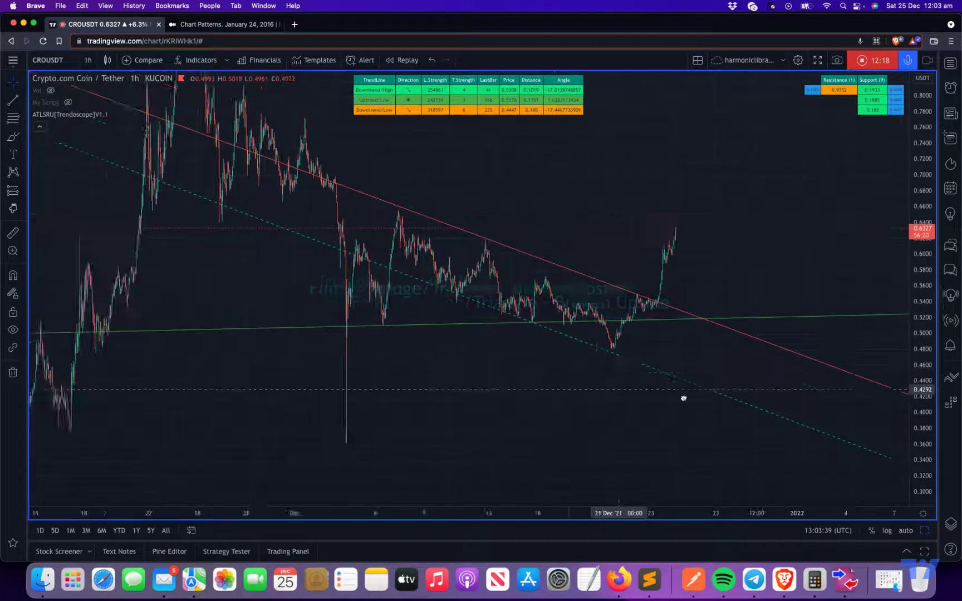
pyautogui.moveTo(924, 191); pyautogui.dragTo(916, 343)
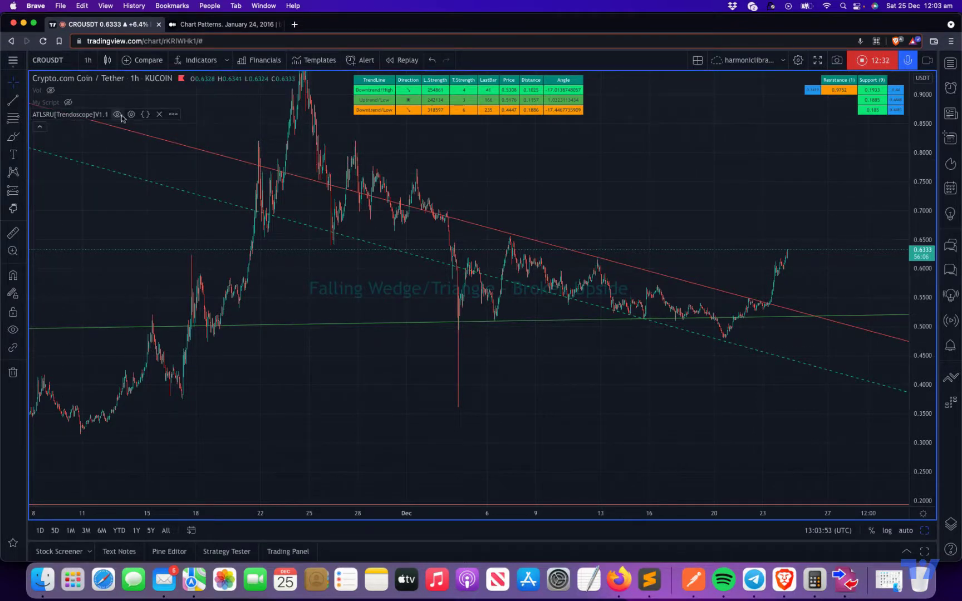
pyautogui.click(130, 114)
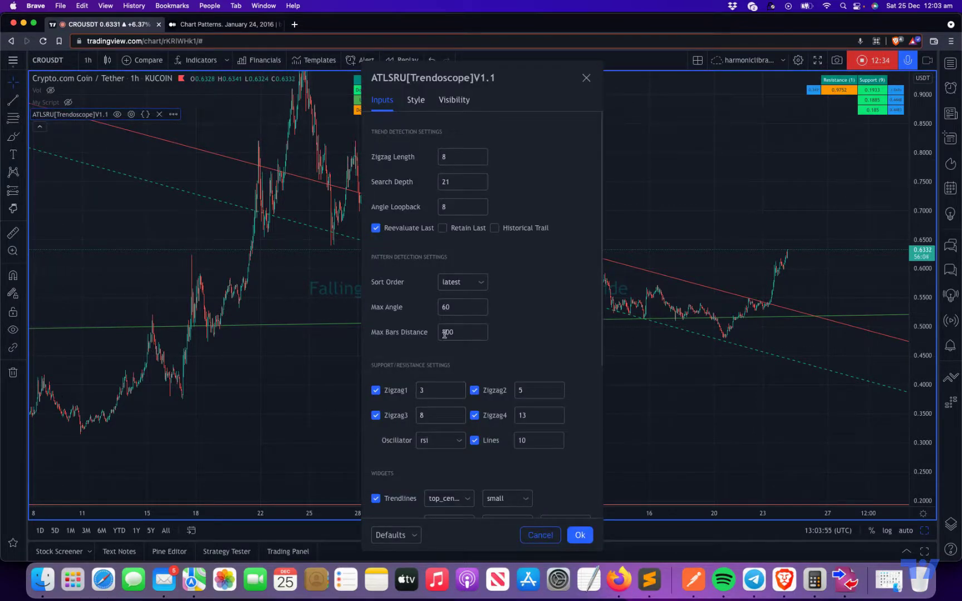
pyautogui.scroll(-5, 471, 359)
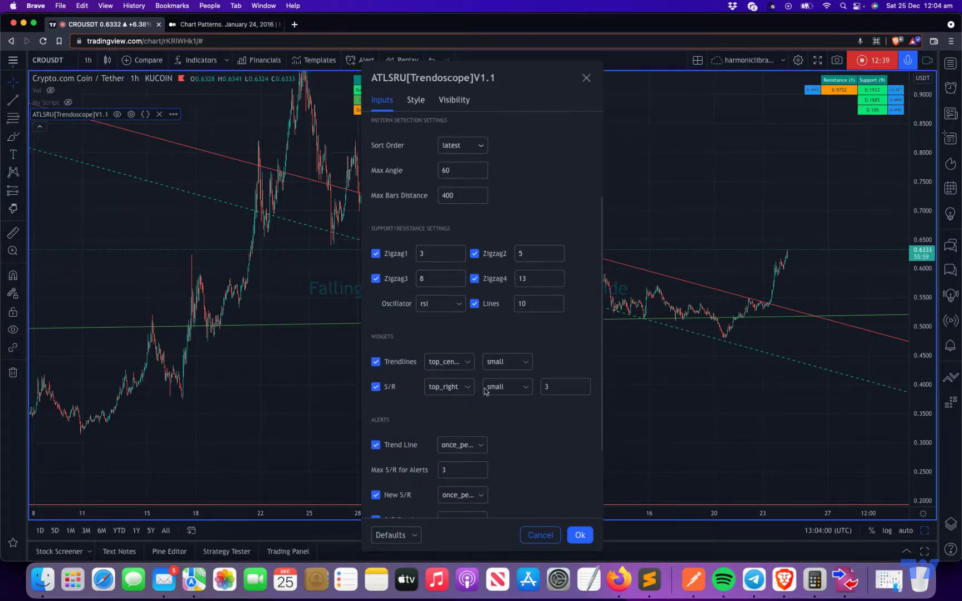
pyautogui.click(581, 535)
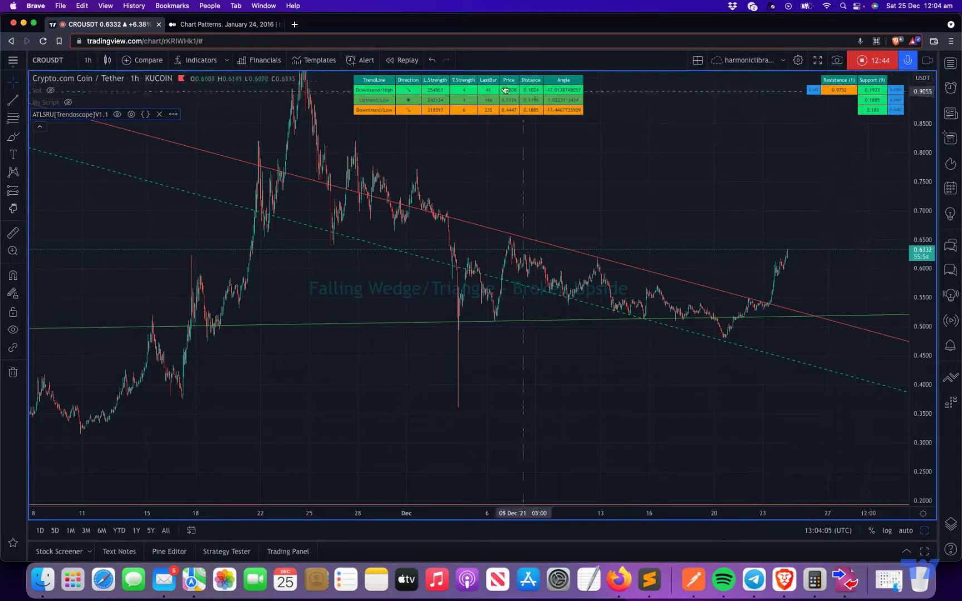
# Review the position and size options for the Trendlines and S/R widgets in the Trendoscope settings.
pyautogui.click(131, 115)
pyautogui.scroll(-5, 464, 331)
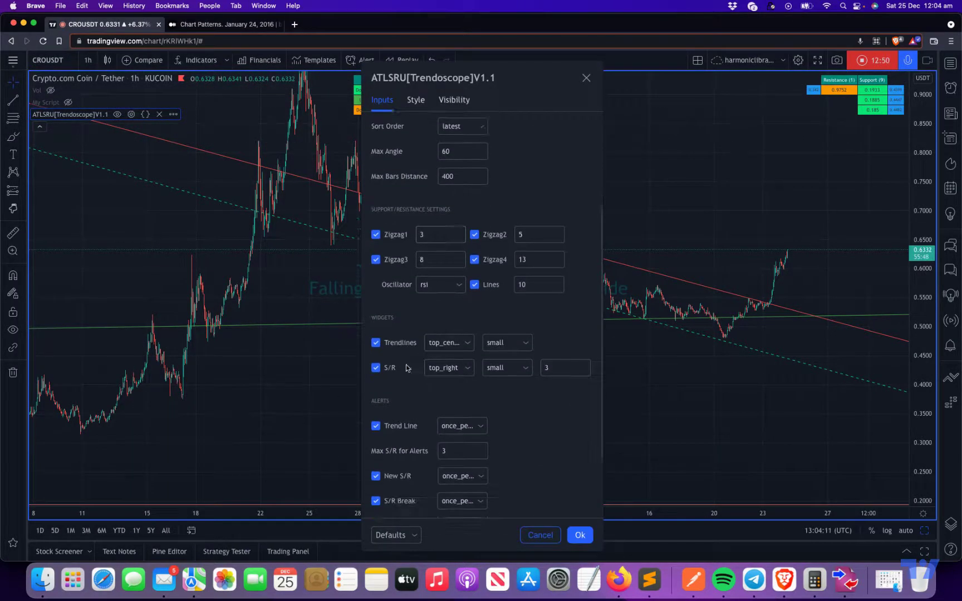
pyautogui.click(442, 349)
pyautogui.click(445, 345)
pyautogui.click(458, 369)
pyautogui.click(457, 370)
pyautogui.click(507, 343)
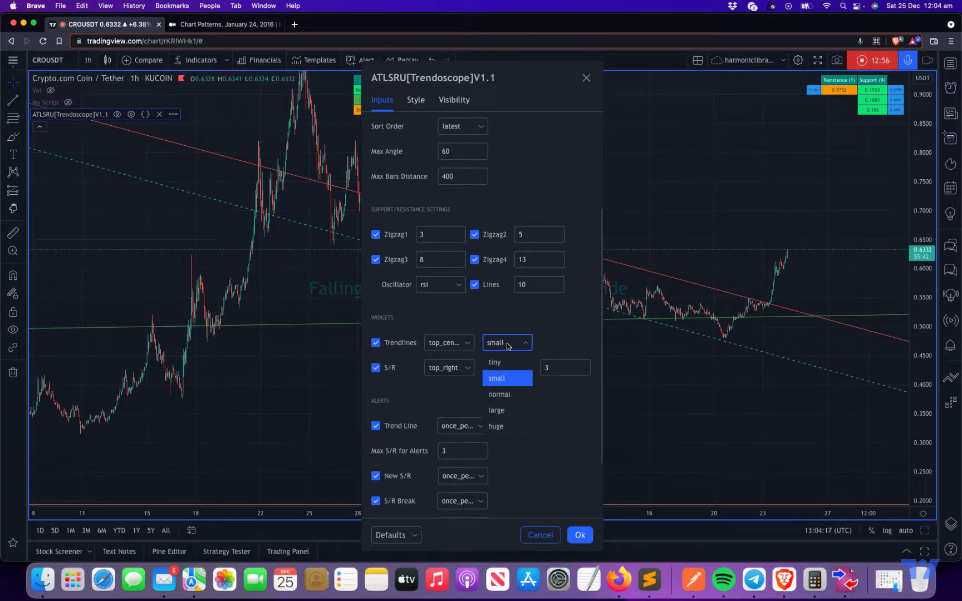
pyautogui.click(501, 376)
pyautogui.click(501, 373)
pyautogui.click(501, 373)
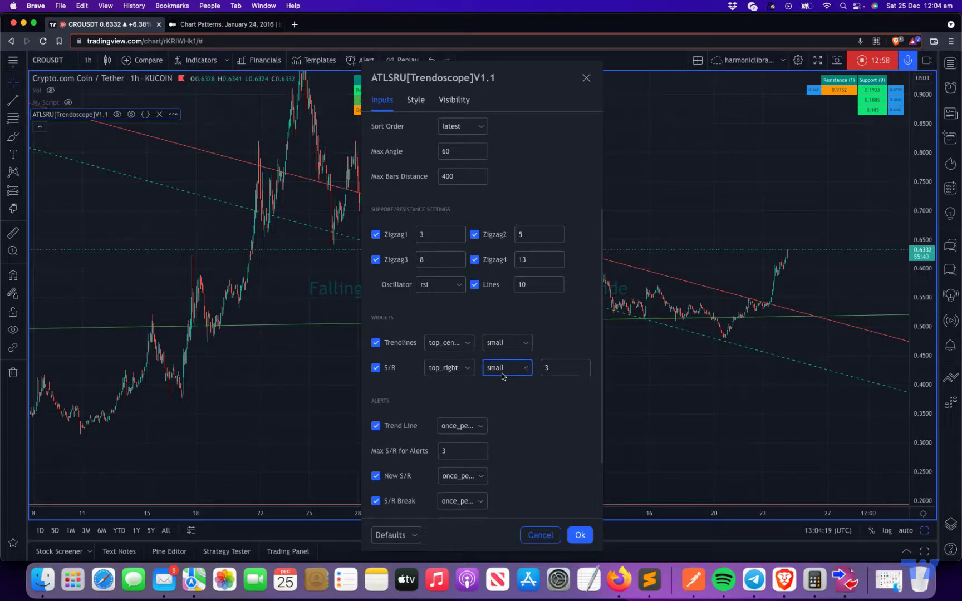
# Check the S/R widget's number of levels against the table on the chart, and confirm the Trendoscope settings.
pyautogui.click(559, 373)
pyautogui.press('super+a')
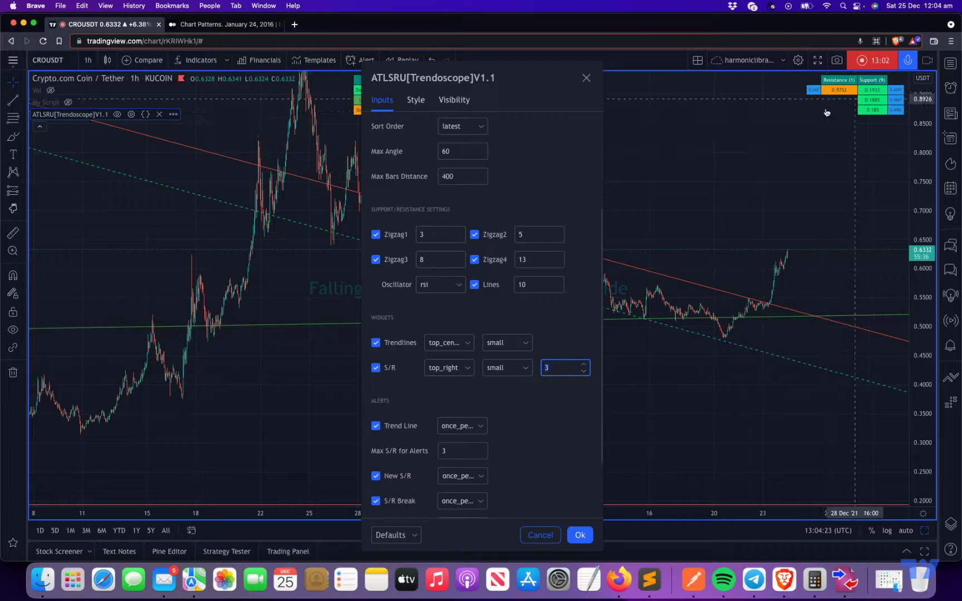
pyautogui.click(555, 398)
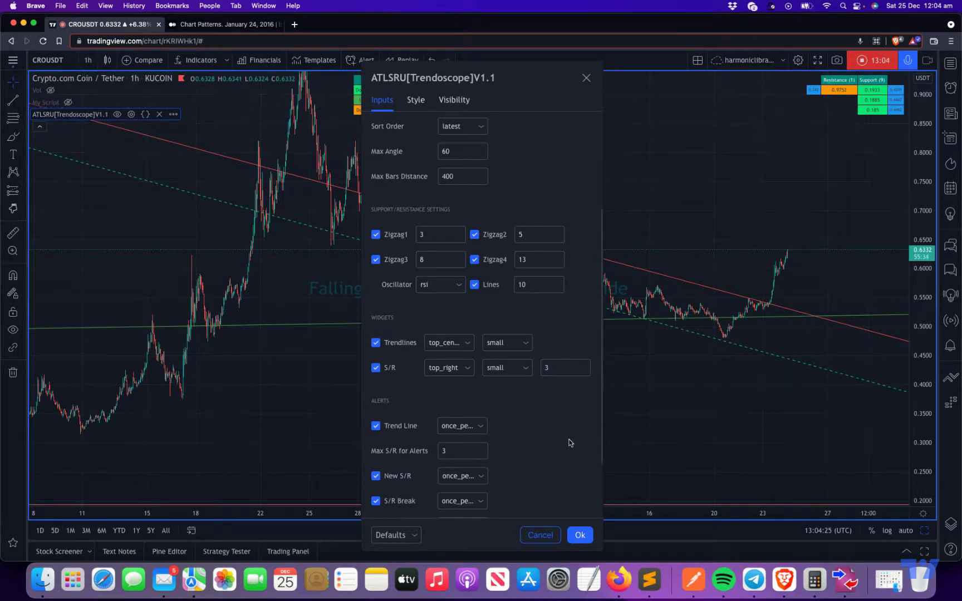
pyautogui.click(579, 535)
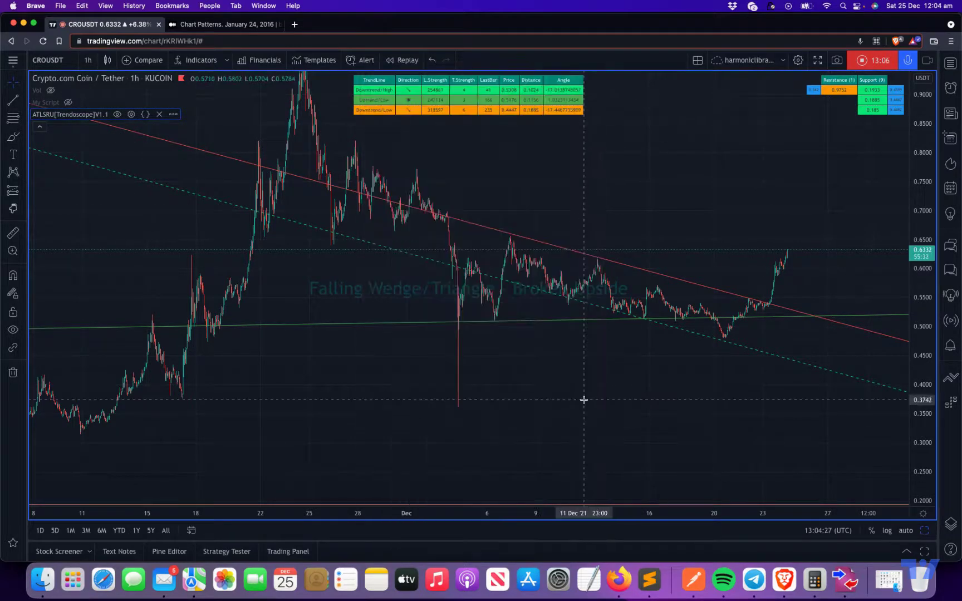
pyautogui.hscroll(-5, 584, 400)
pyautogui.scroll(3, 551, 392)
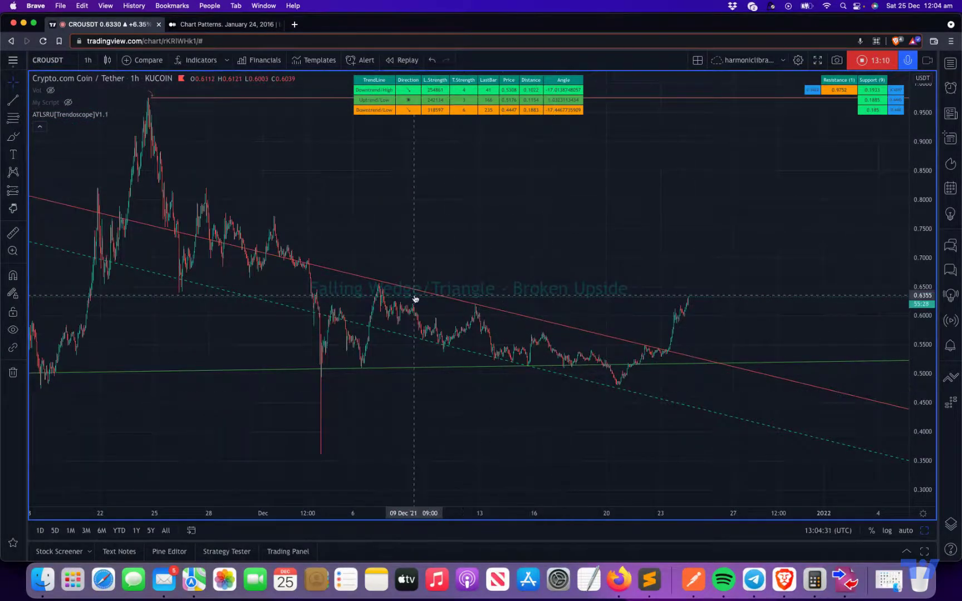
# Return to the four-chart layout, activate the hourly Alibaba chart, and consult the pattern diagrams in the Medium Chart Patterns article.
pyautogui.click(922, 536)
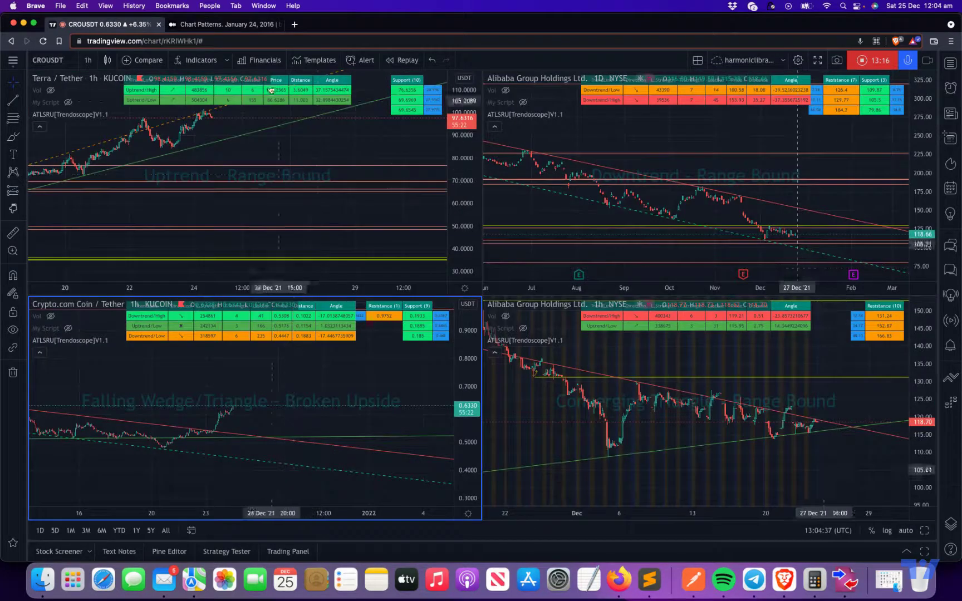
pyautogui.click(585, 425)
pyautogui.scroll(-2, 588, 428)
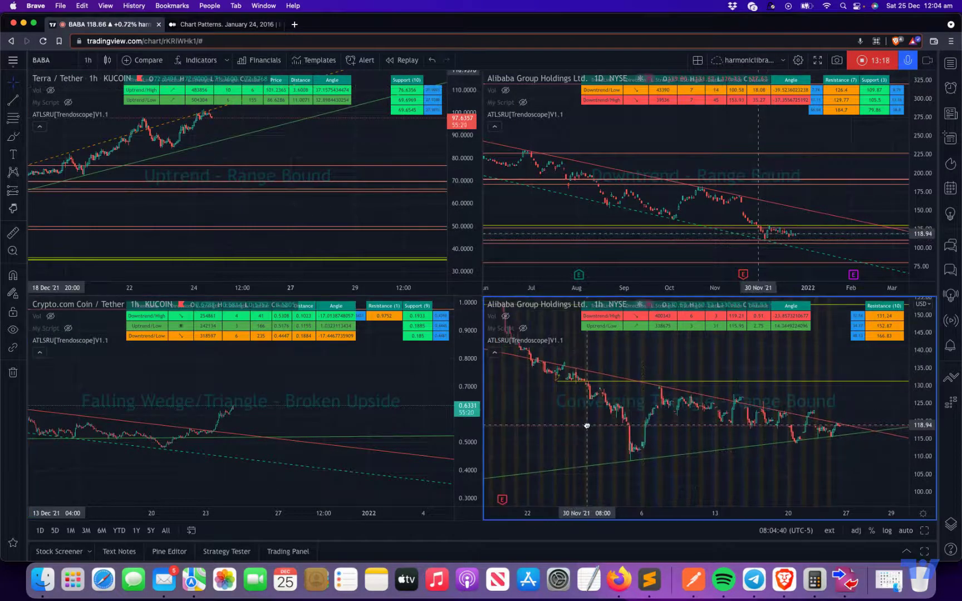
pyautogui.click(224, 25)
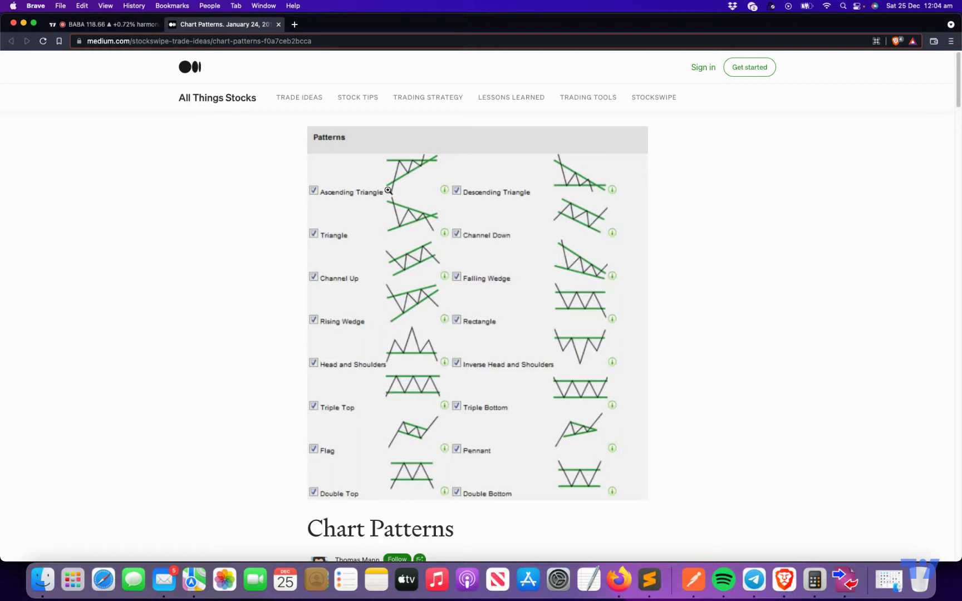
pyautogui.click(102, 24)
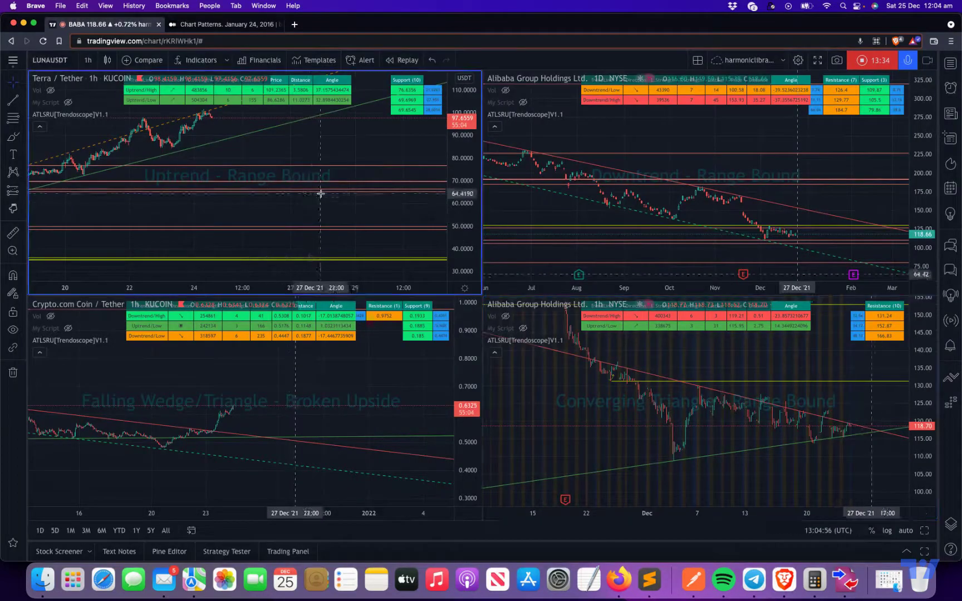
# Maximize the LUNAUSDT hourly chart and compare its Trendoscope uptrend lines with the diagrams in the Chart Patterns article.
pyautogui.hotkey('alt', 'Return')
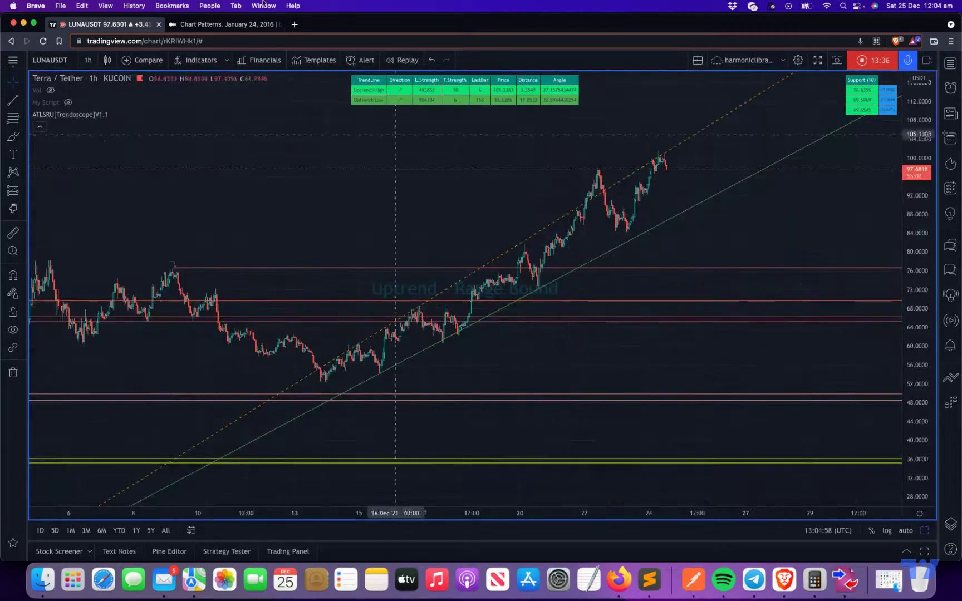
pyautogui.click(239, 25)
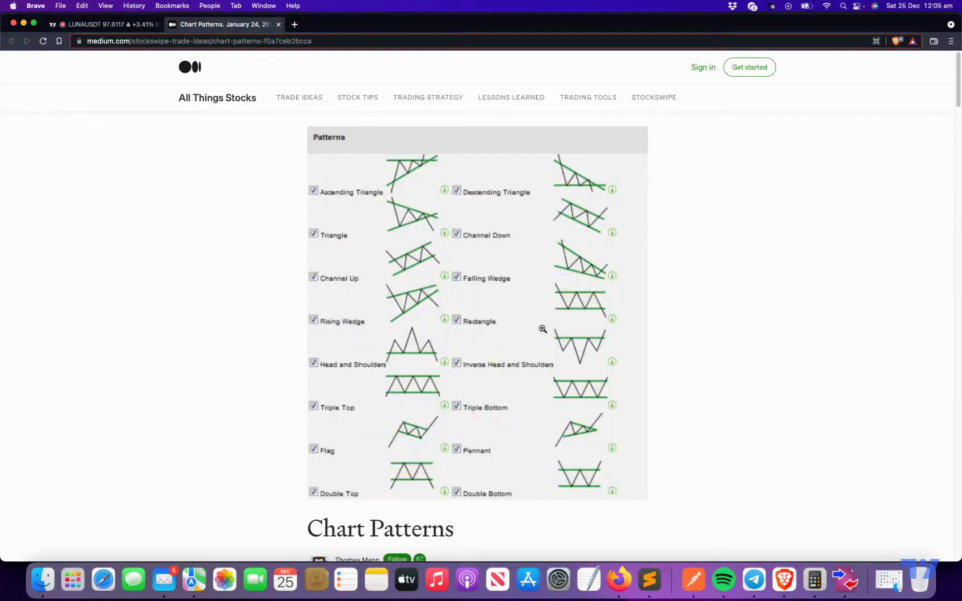
pyautogui.click(118, 29)
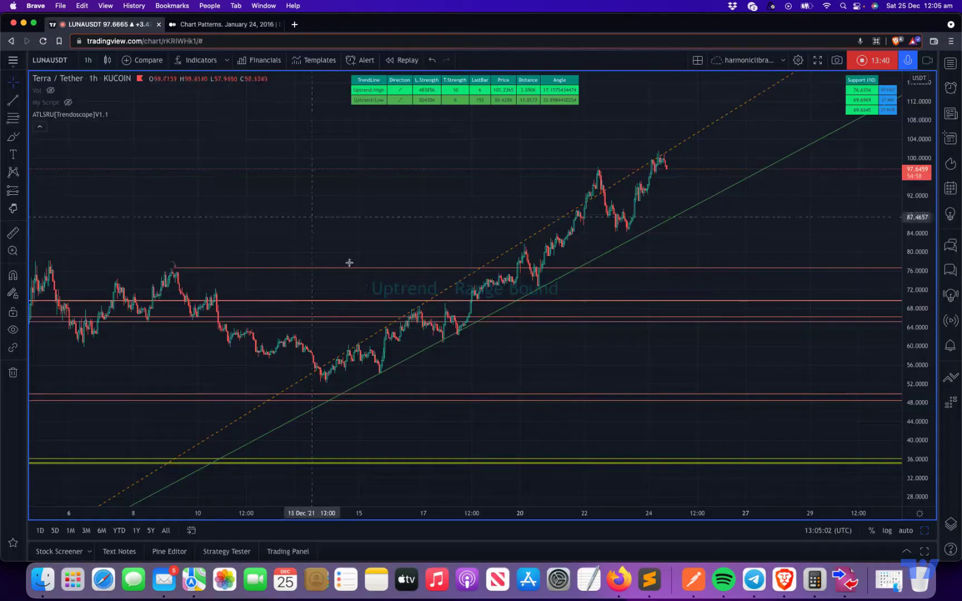
pyautogui.click(191, 30)
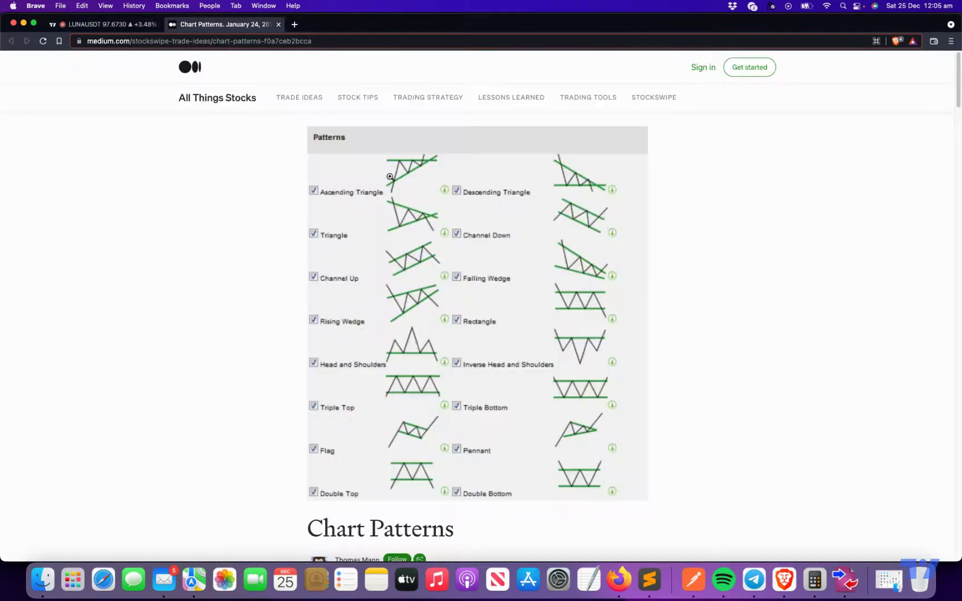
pyautogui.click(100, 24)
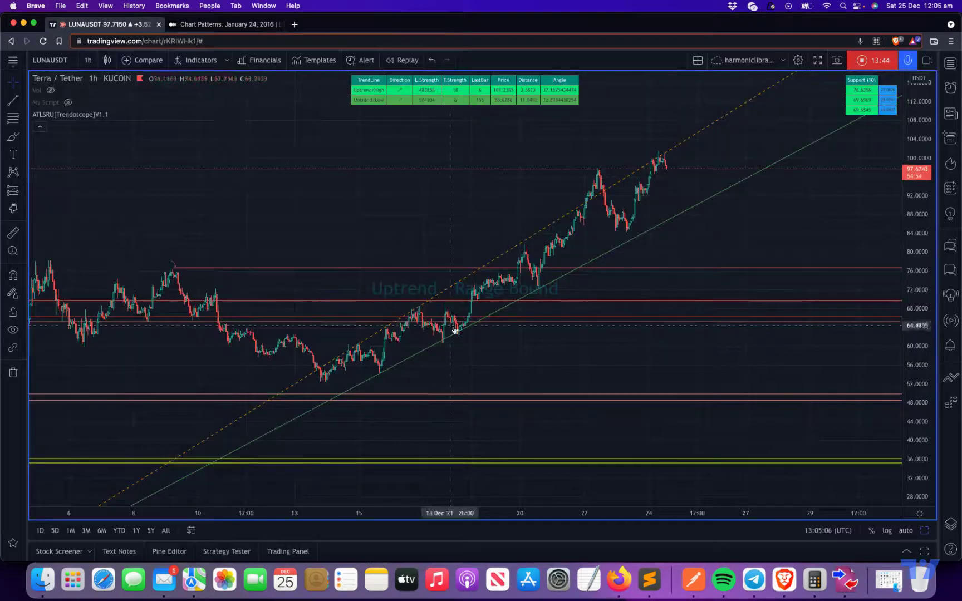
pyautogui.scroll(2, 576, 360)
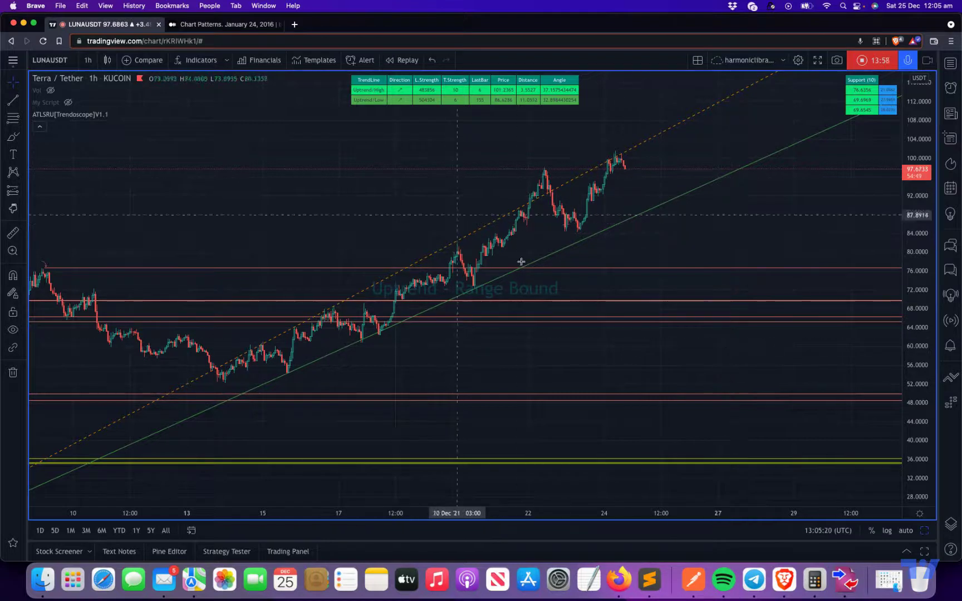
# Restore the four-chart layout and maximize the daily Alibaba chart to examine its downtrend lines and pattern label.
pyautogui.click(924, 531)
pyautogui.click(654, 253)
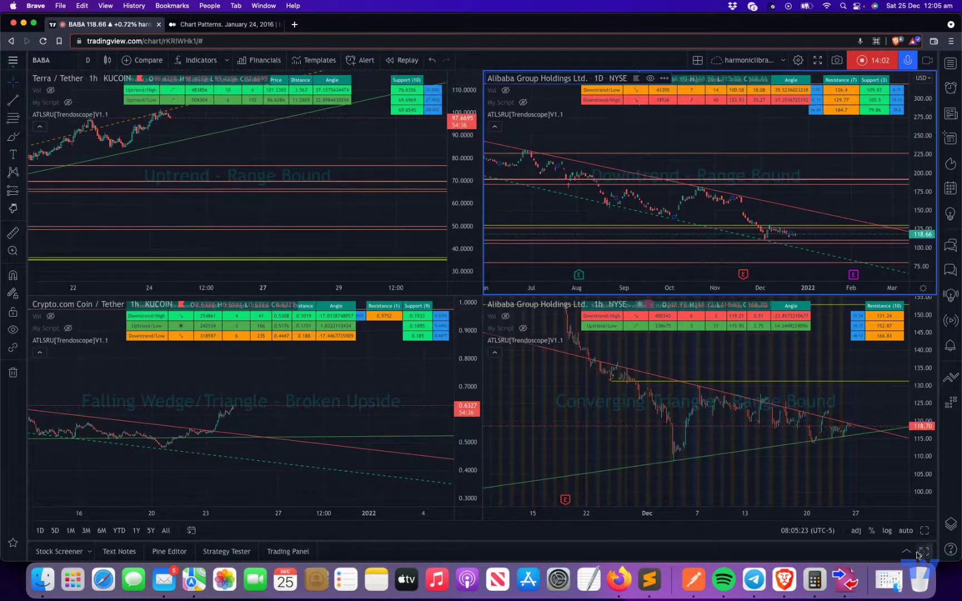
pyautogui.click(925, 531)
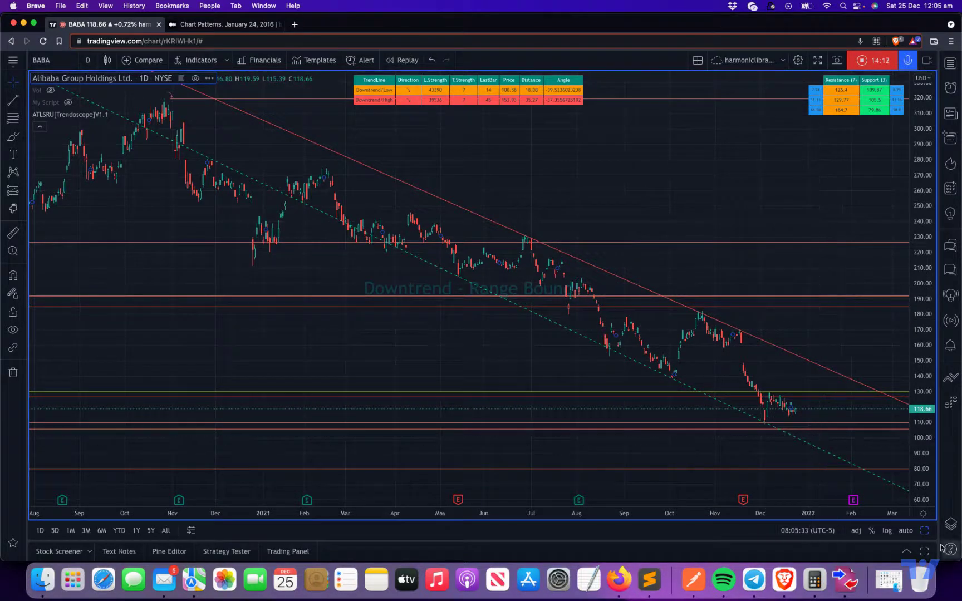
# Switch from the daily to the maximized hourly Alibaba chart and examine where its trendlines converge near the latest candles.
pyautogui.click(923, 529)
pyautogui.click(922, 515)
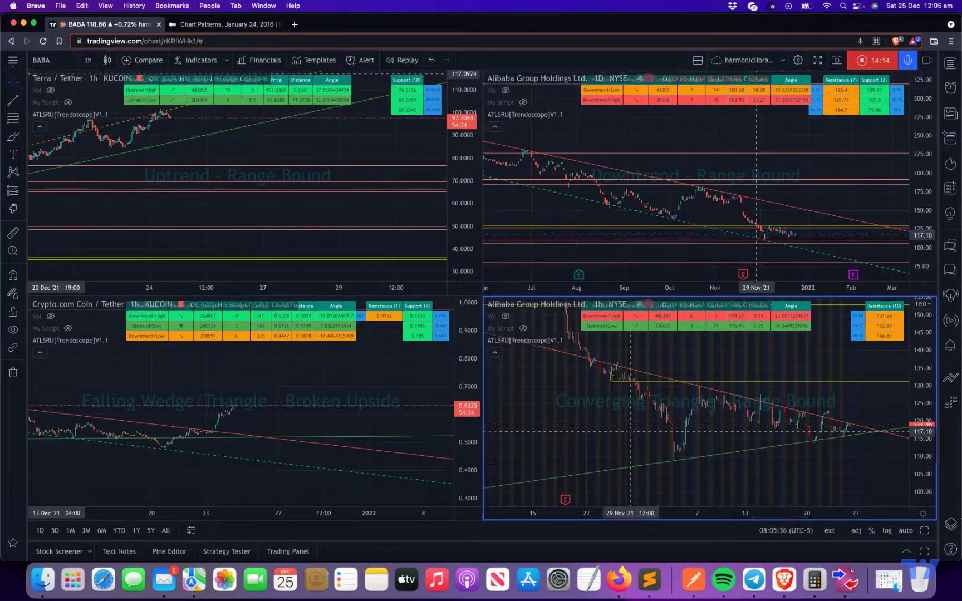
pyautogui.click(925, 530)
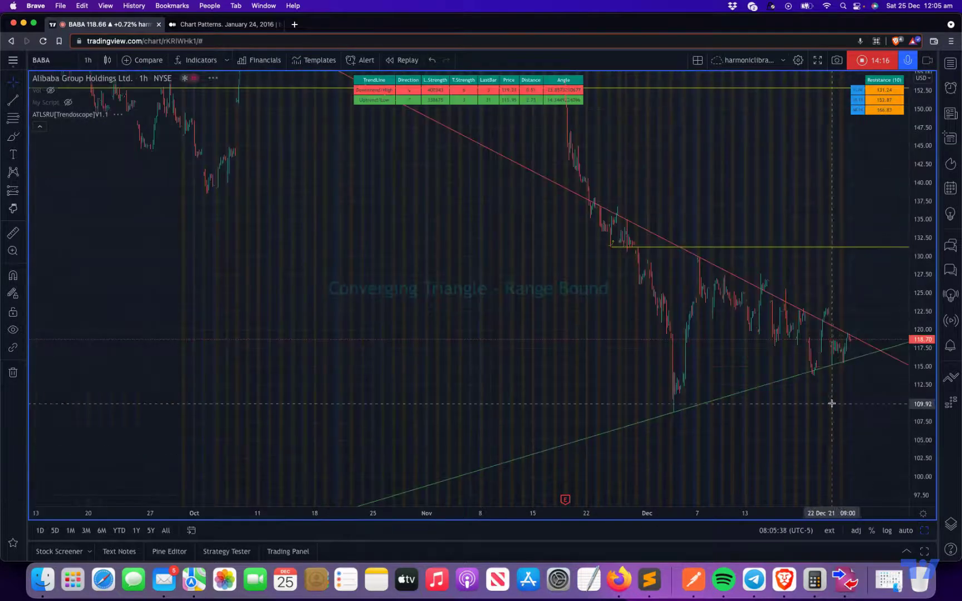
pyautogui.moveTo(835, 382); pyautogui.dragTo(628, 390)
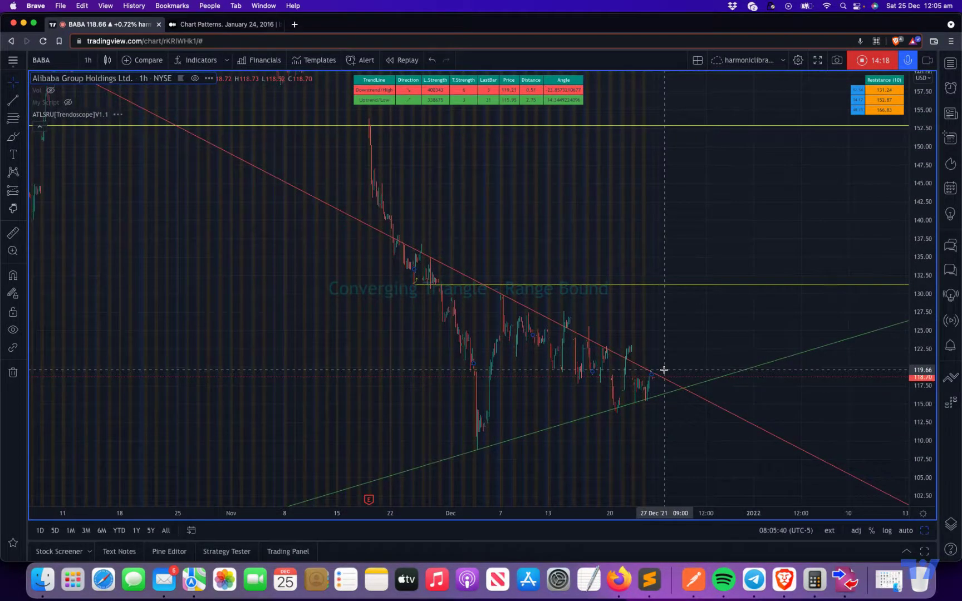